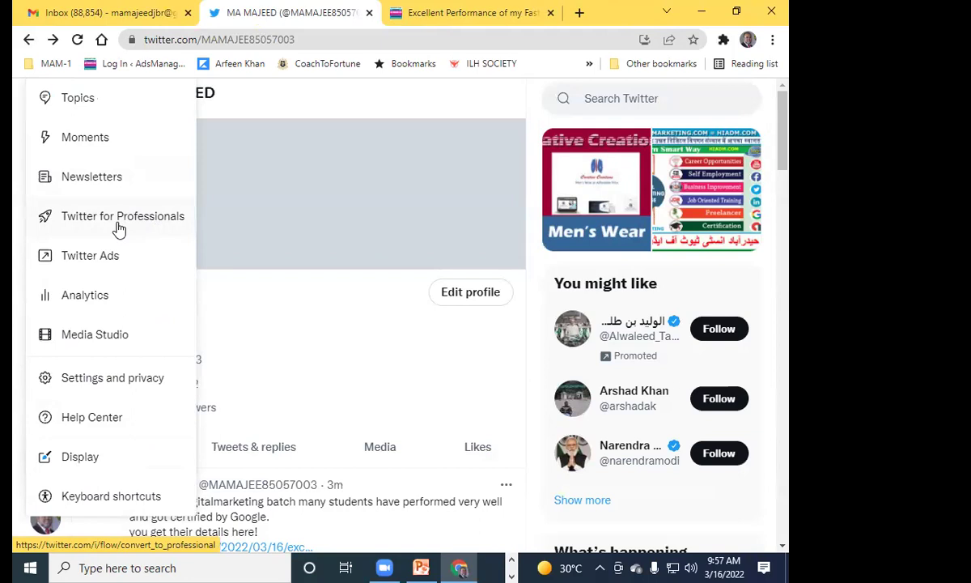
# Try to switch the account to a professional profile through Twitter for Professionals
pyautogui.click(119, 230)
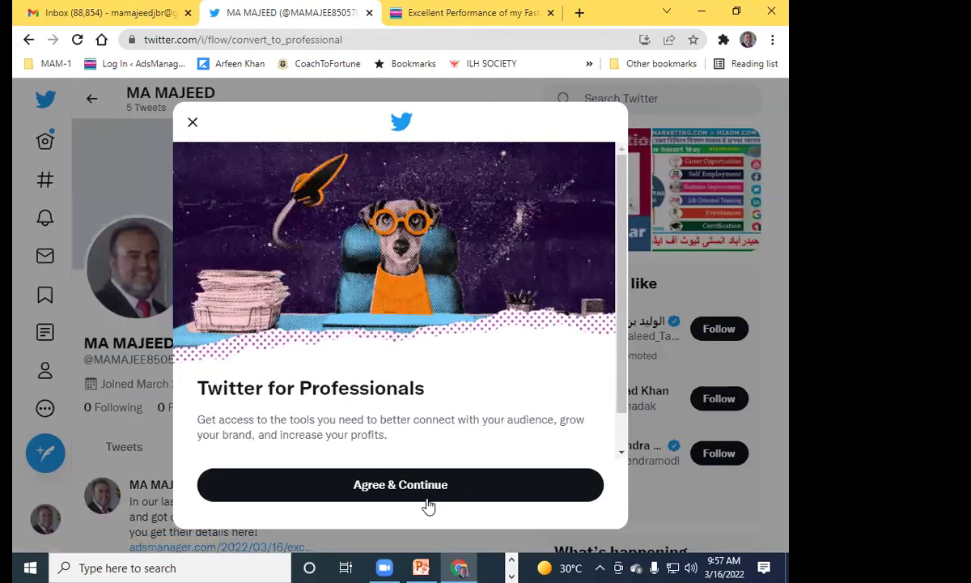
pyautogui.click(412, 496)
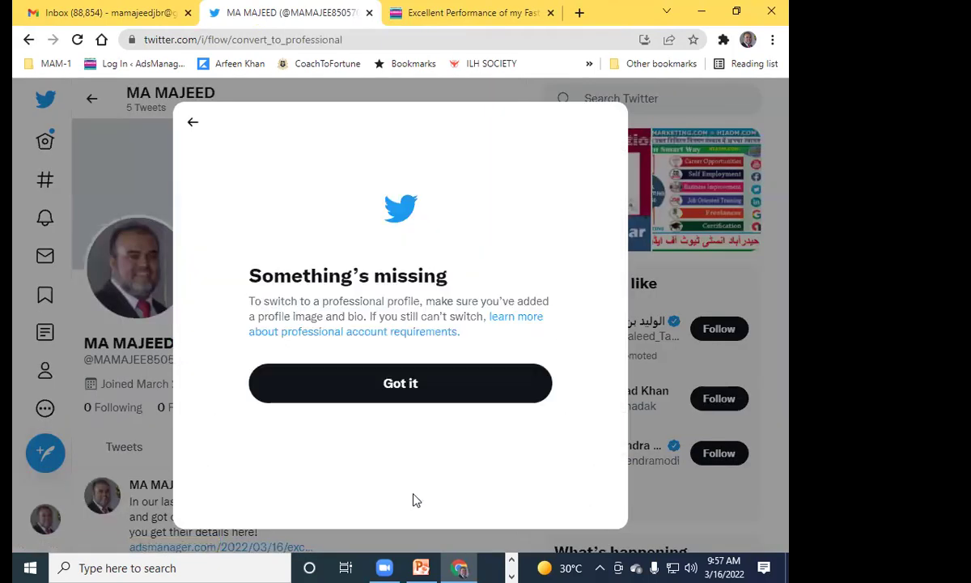
pyautogui.click(402, 391)
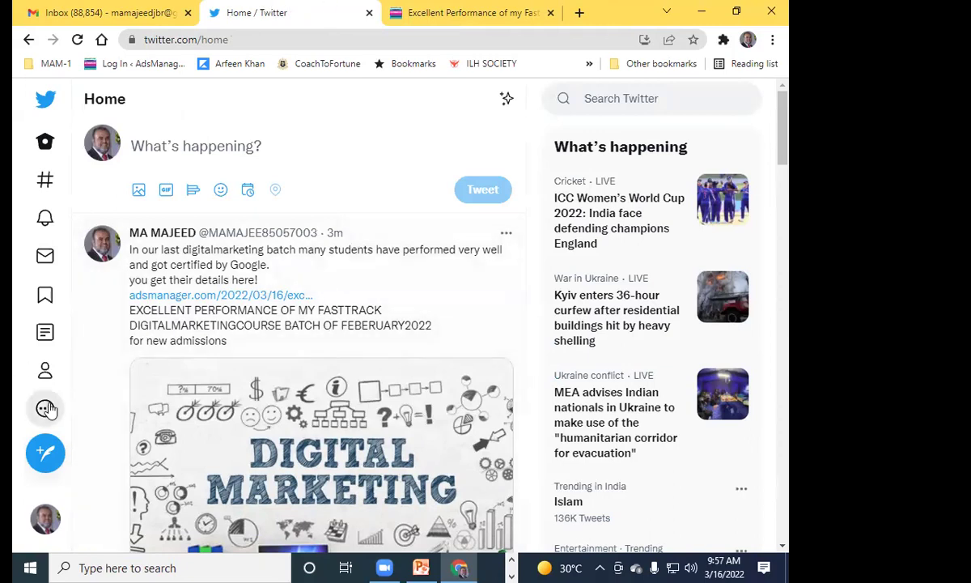
# Open Twitter Ads from the account's home feed to start a new campaign
pyautogui.scroll(-8, 241, 368)
pyautogui.scroll(-12, 240, 368)
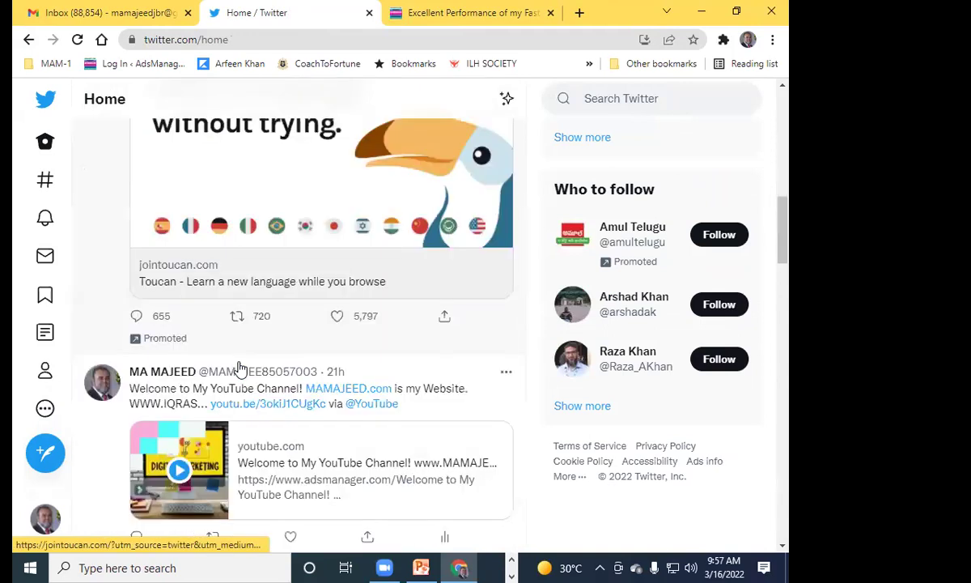
pyautogui.scroll(-15, 241, 368)
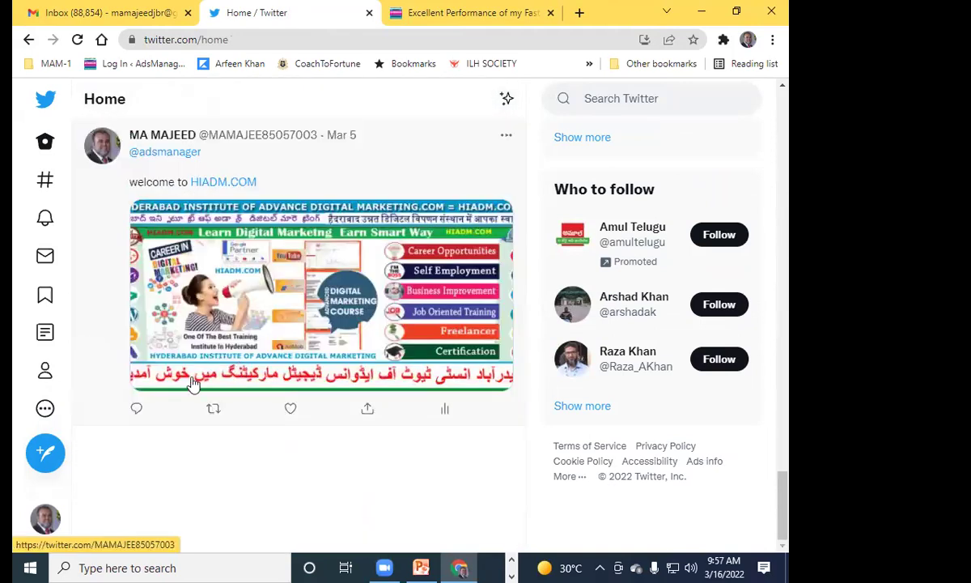
pyautogui.click(45, 408)
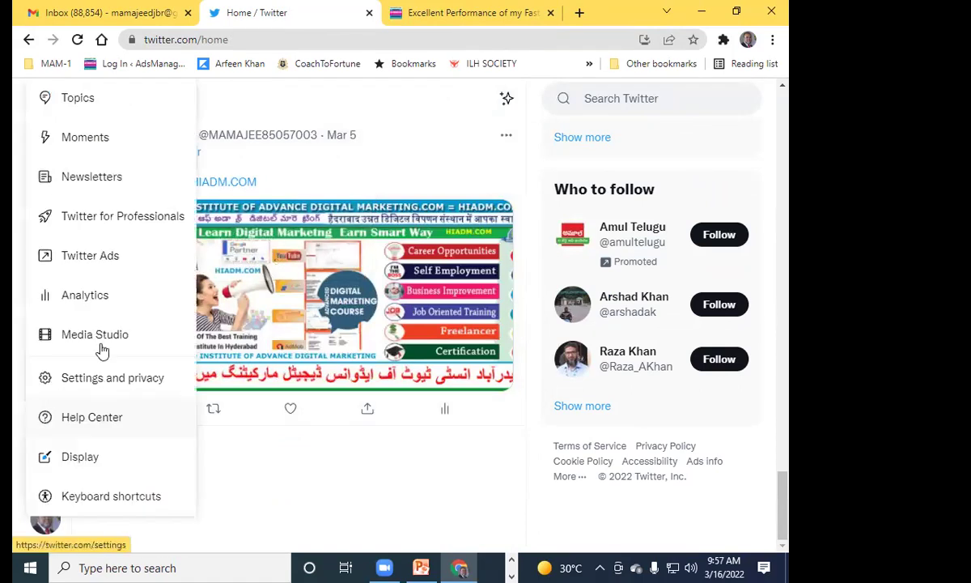
pyautogui.click(107, 259)
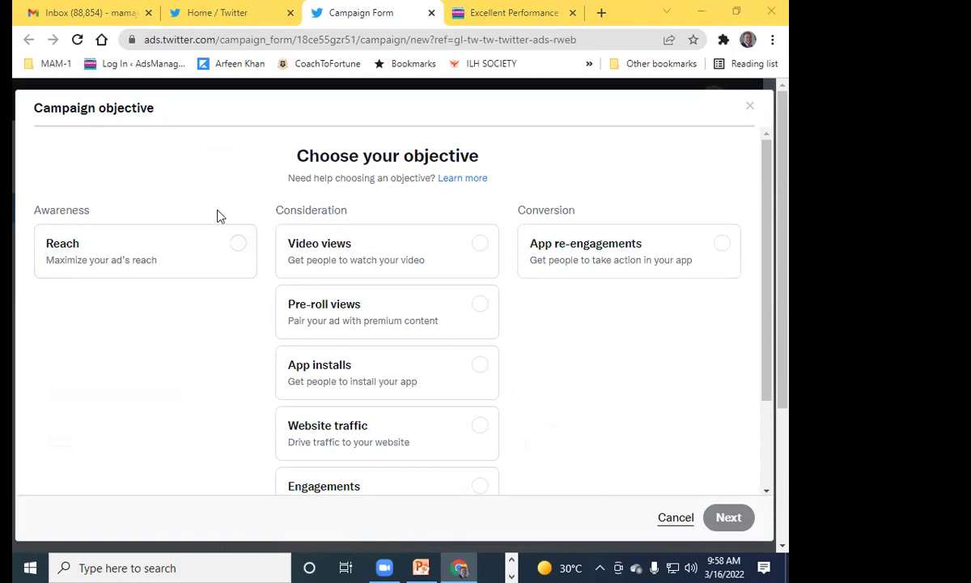
# Compare the campaign objectives, choose Website traffic and continue to the campaign details
pyautogui.click(114, 260)
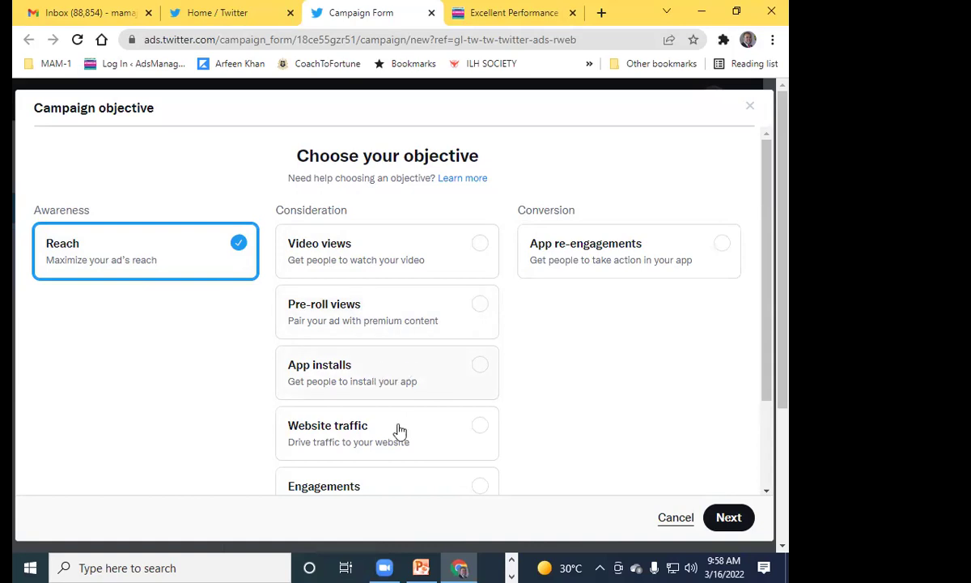
pyautogui.scroll(-3, 381, 438)
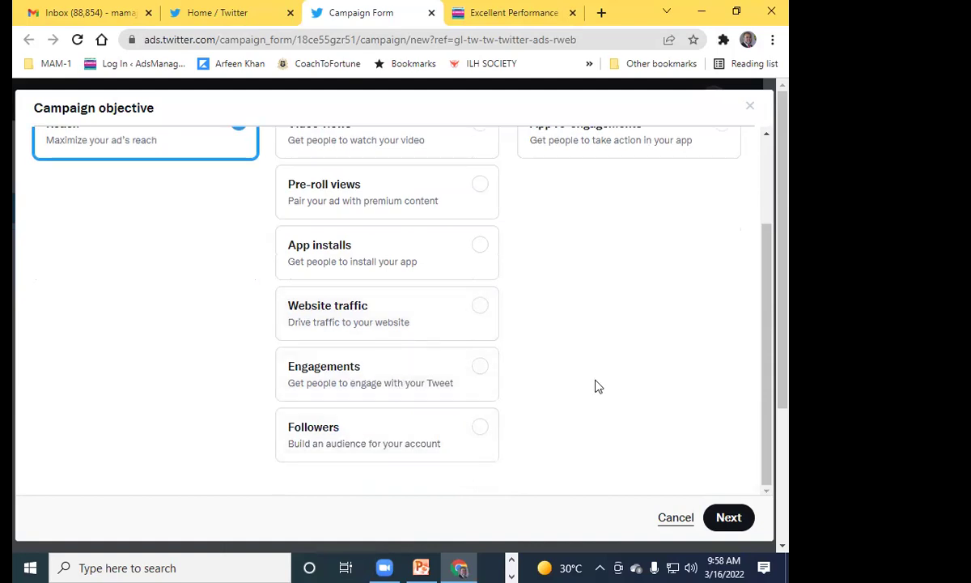
pyautogui.scroll(2, 597, 387)
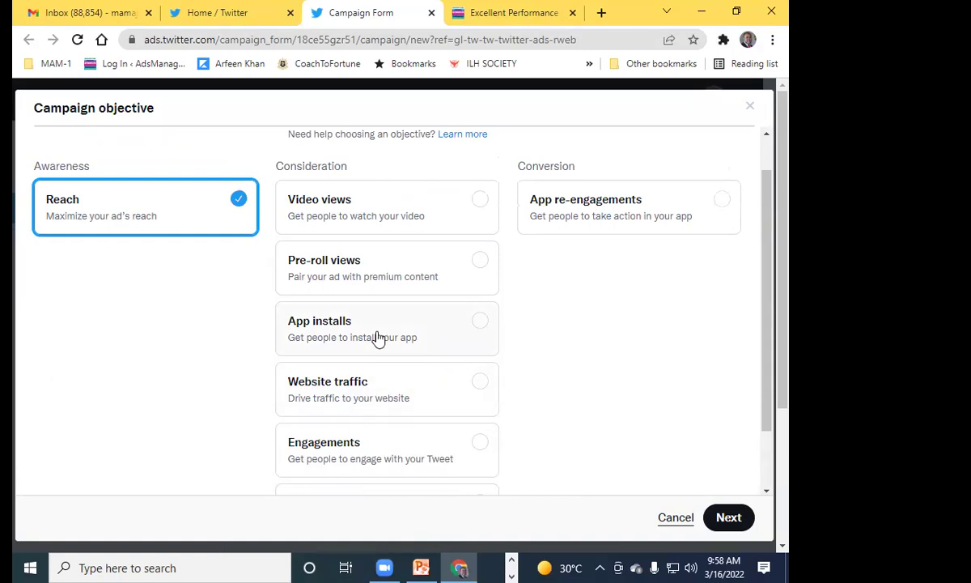
pyautogui.scroll(-1, 377, 338)
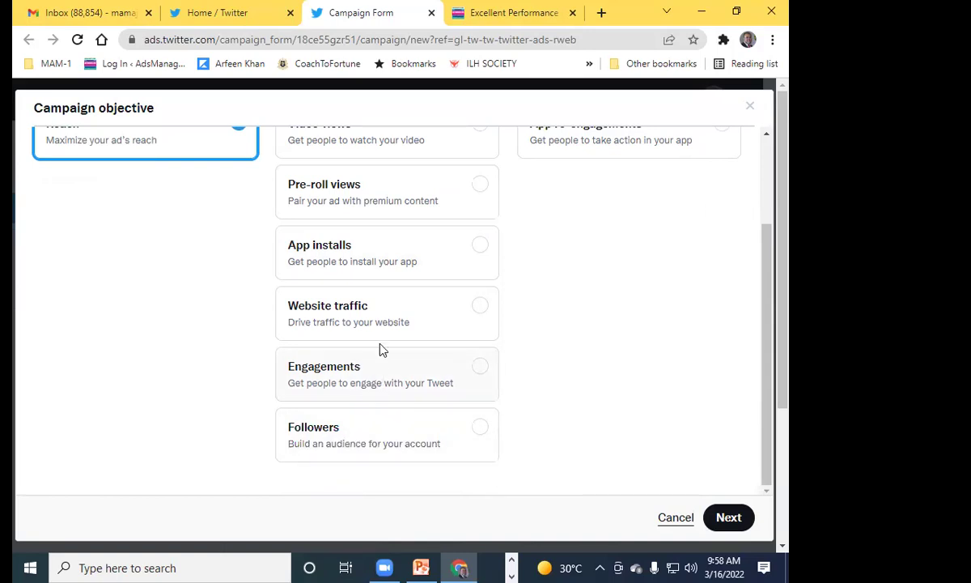
pyautogui.click(374, 316)
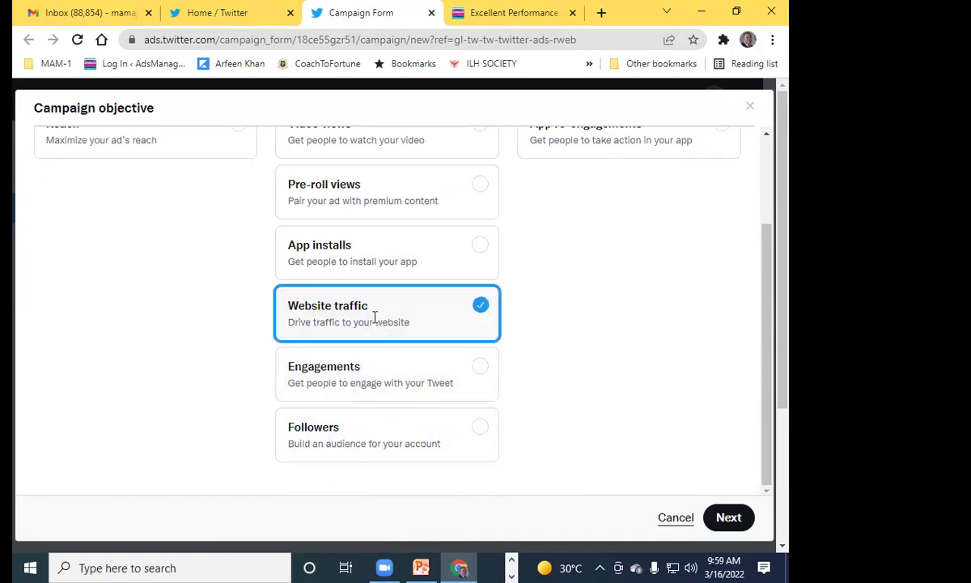
pyautogui.scroll(2, 374, 317)
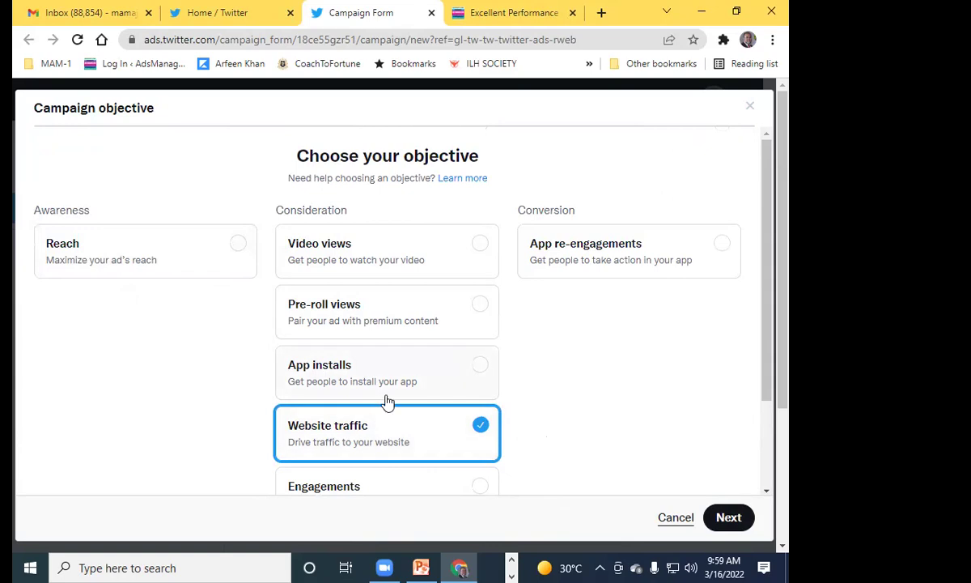
pyautogui.click(408, 268)
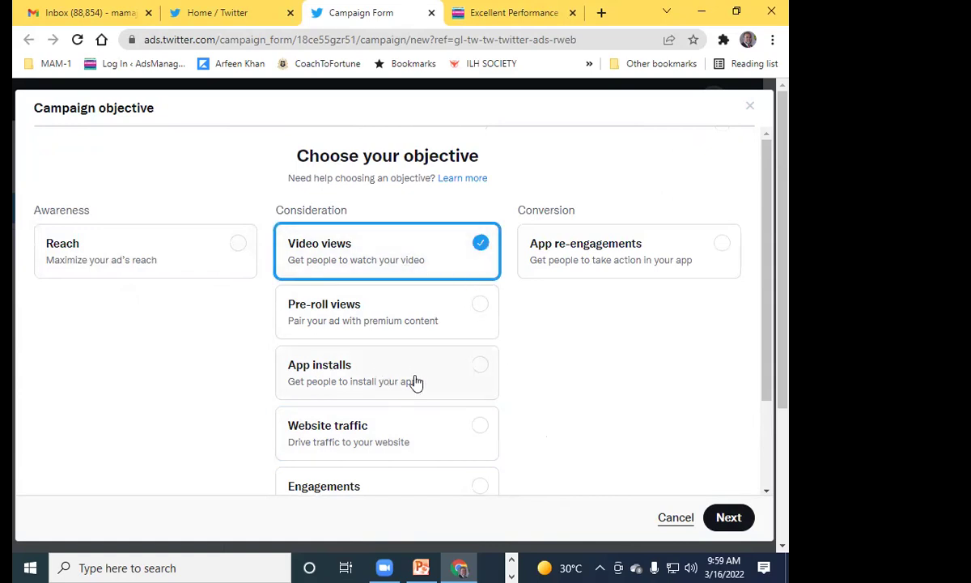
pyautogui.click(410, 437)
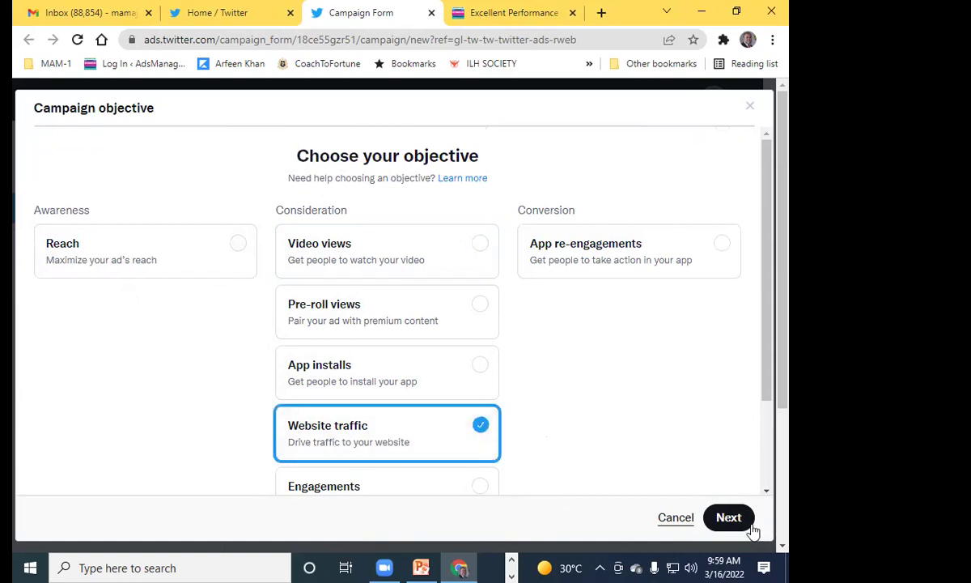
pyautogui.click(741, 522)
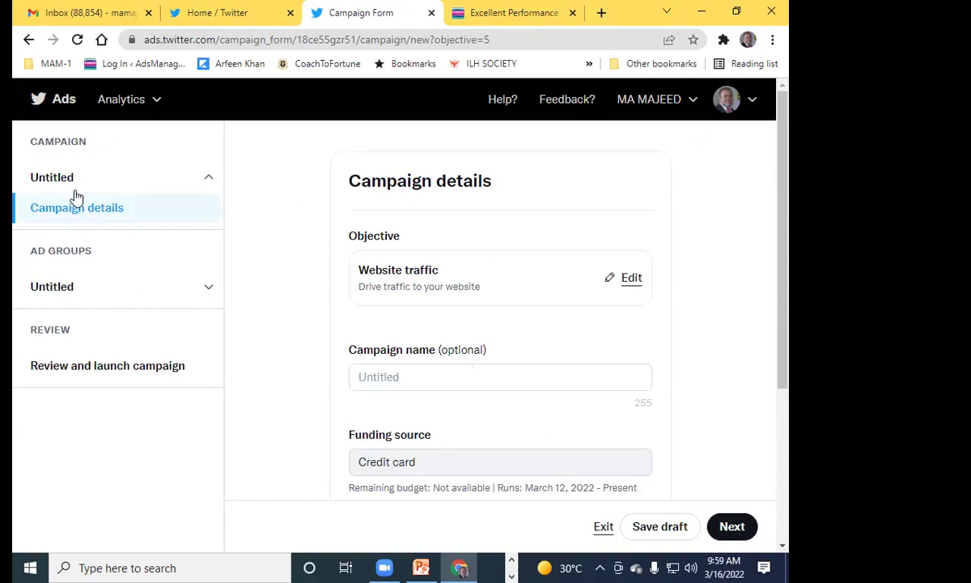
# Open the untitled ad group's details and name the ad group digitalmarketingcourse-ad1
pyautogui.click(210, 179)
pyautogui.click(211, 182)
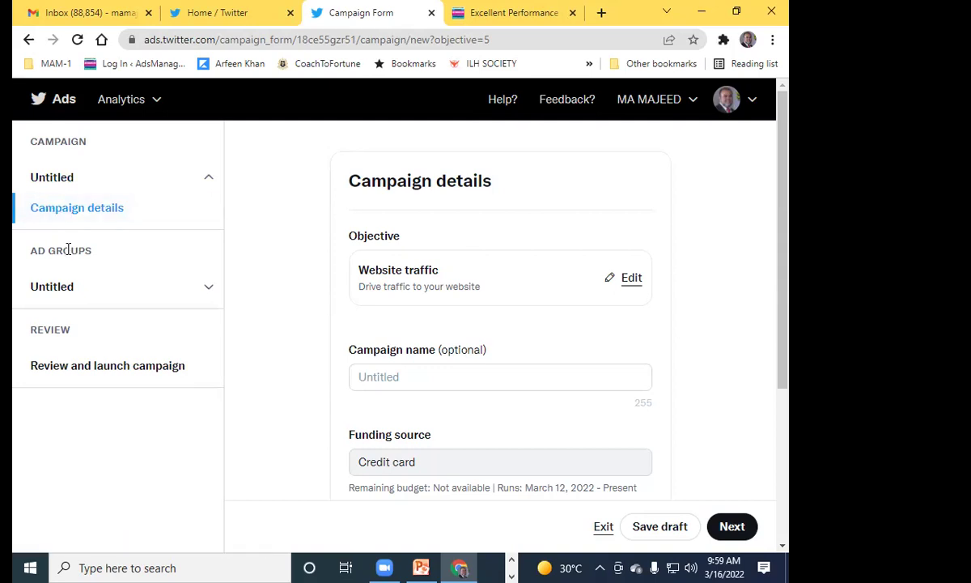
pyautogui.click(206, 291)
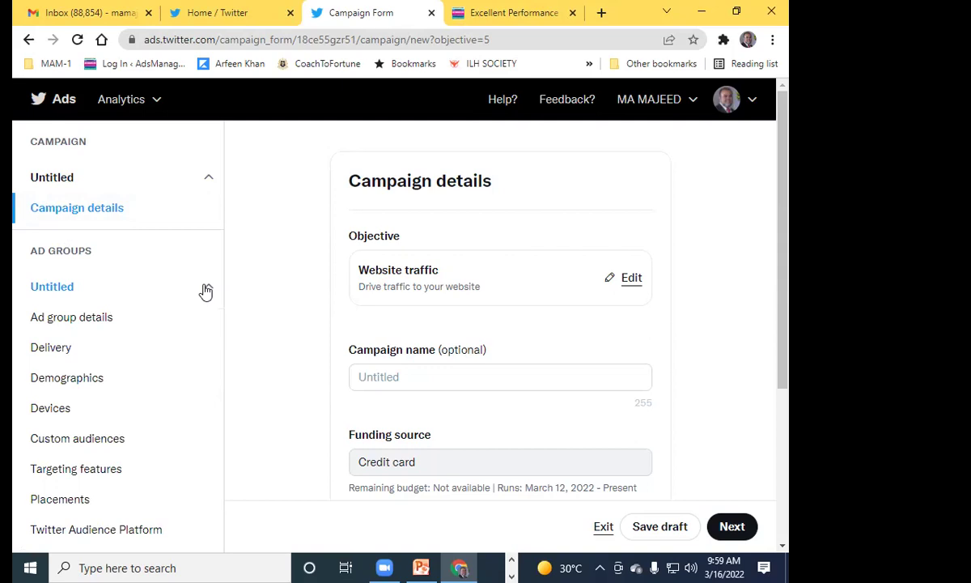
pyautogui.click(110, 332)
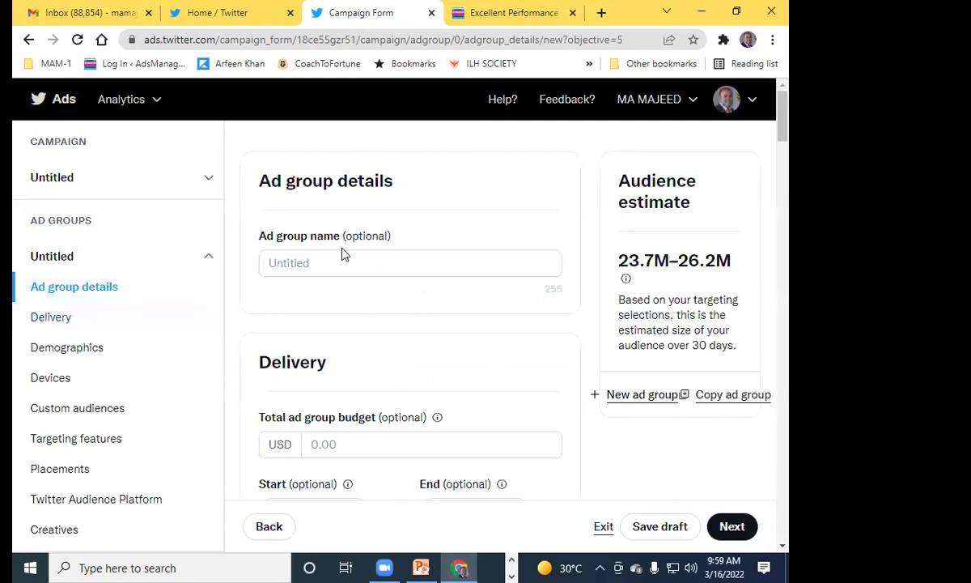
pyautogui.click(328, 262)
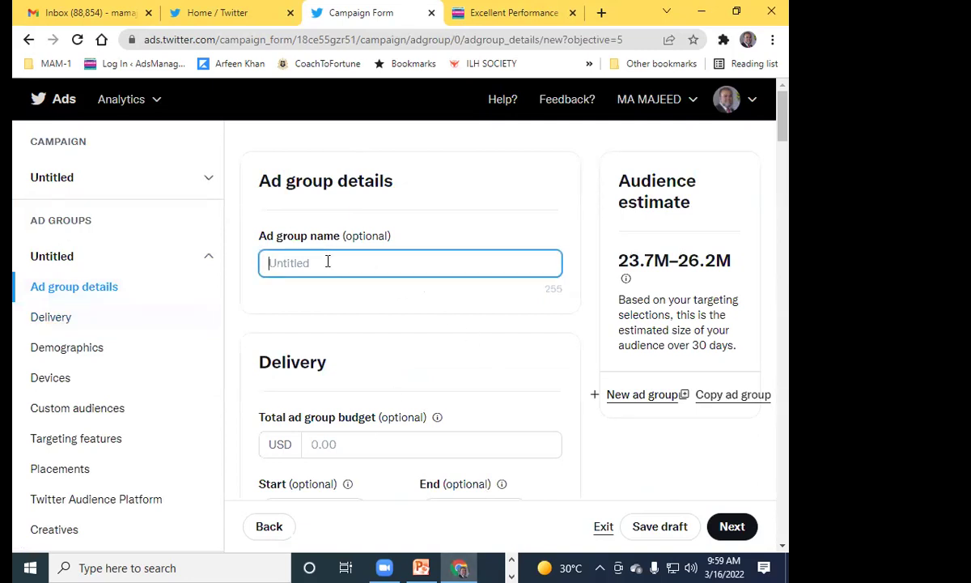
pyautogui.write('dig')
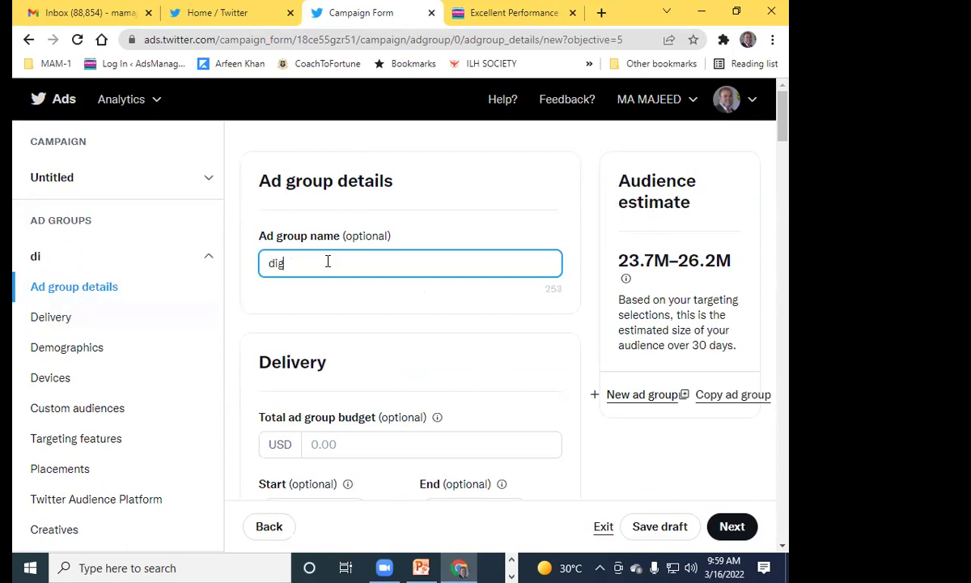
pyautogui.write('italmarketing')
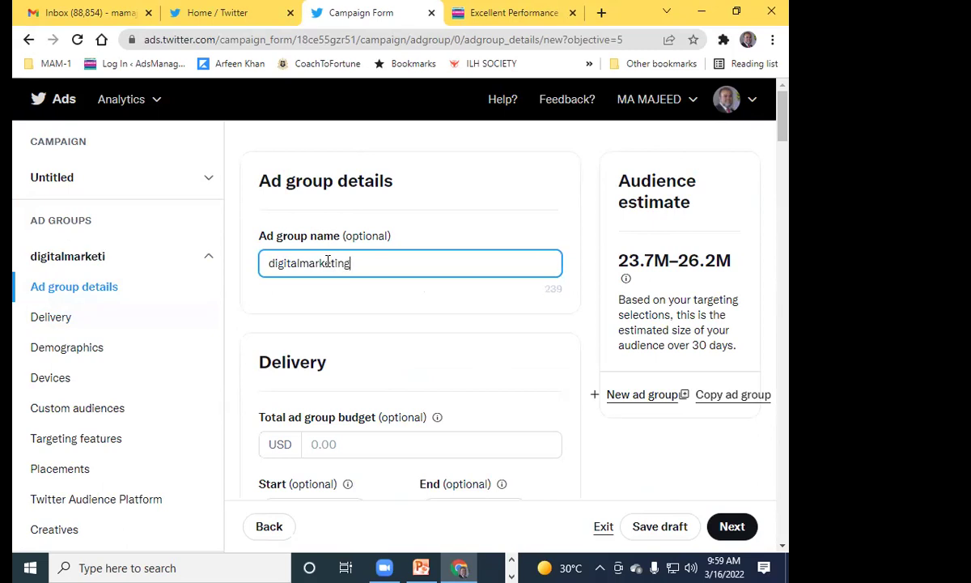
pyautogui.write('co')
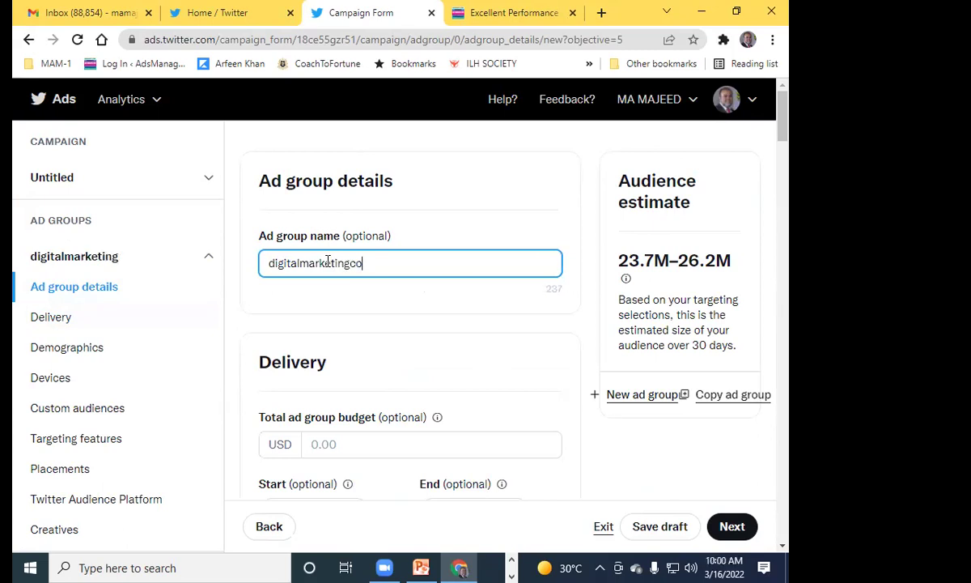
pyautogui.write('urse-ad1')
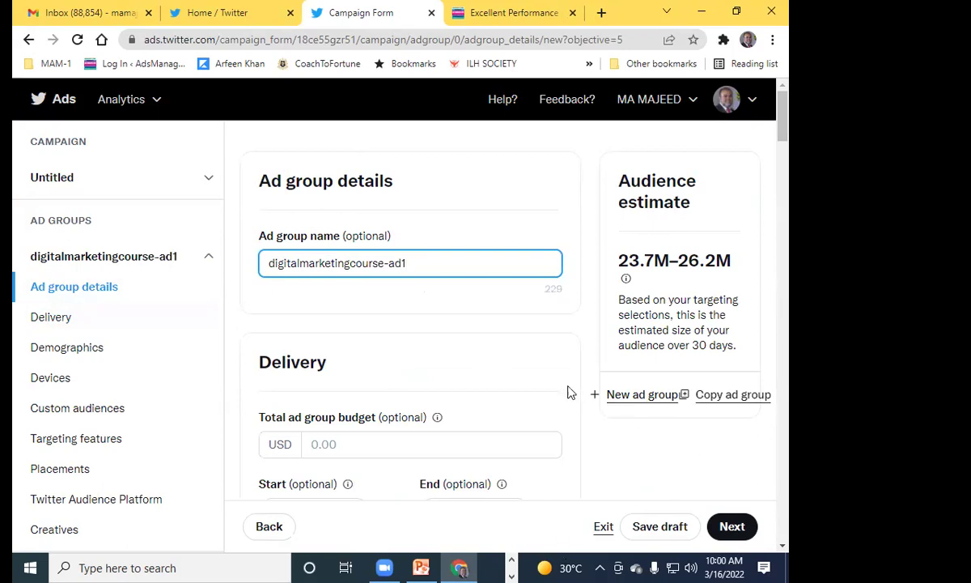
# Set the total ad group budget to 111 USD in the delivery settings
pyautogui.scroll(-1, 609, 390)
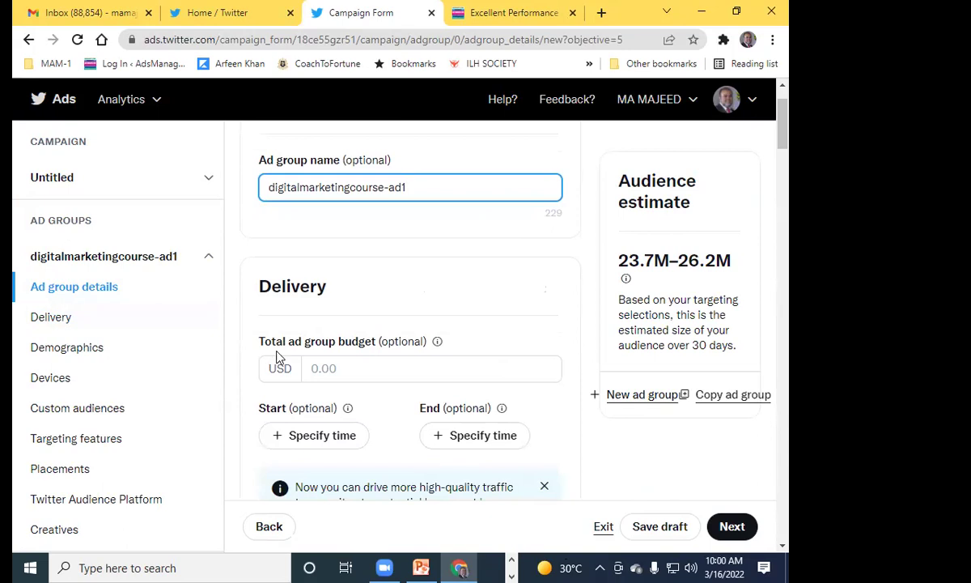
pyautogui.click(501, 372)
pyautogui.write('111')
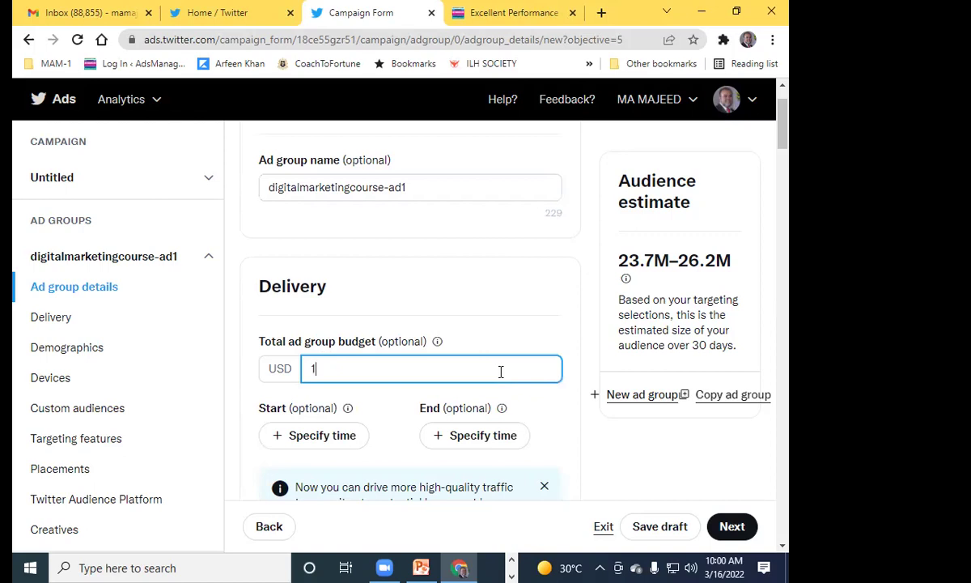
pyautogui.click(562, 286)
# Add a start date of 3/16/22 and an end date of 4/3/22 to the ad group's delivery schedule
pyautogui.scroll(-2, 560, 284)
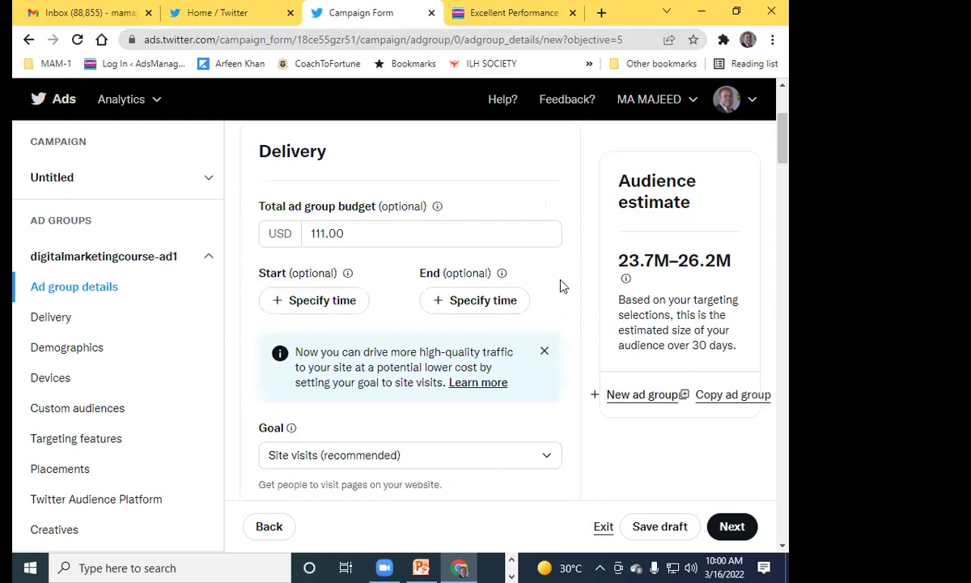
pyautogui.click(279, 289)
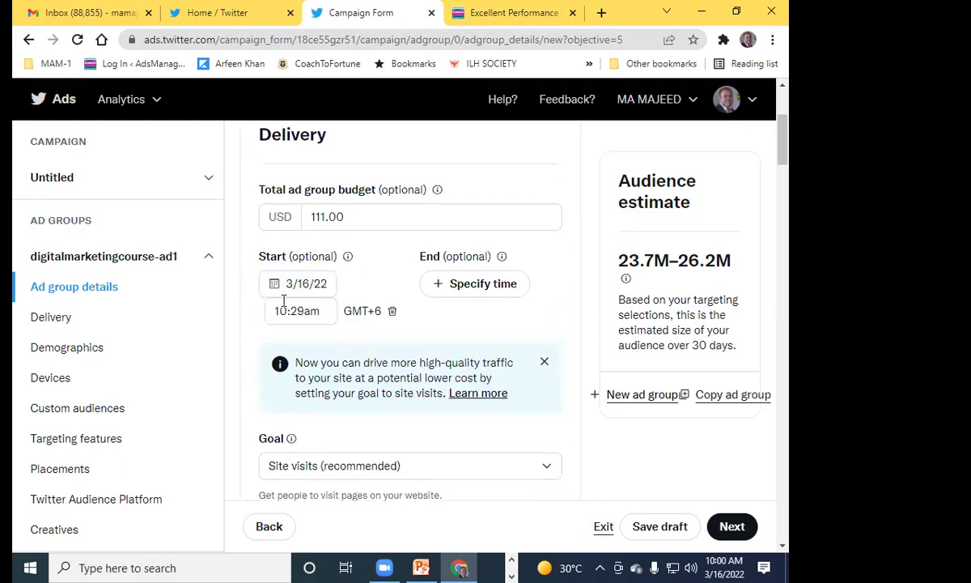
pyautogui.click(438, 296)
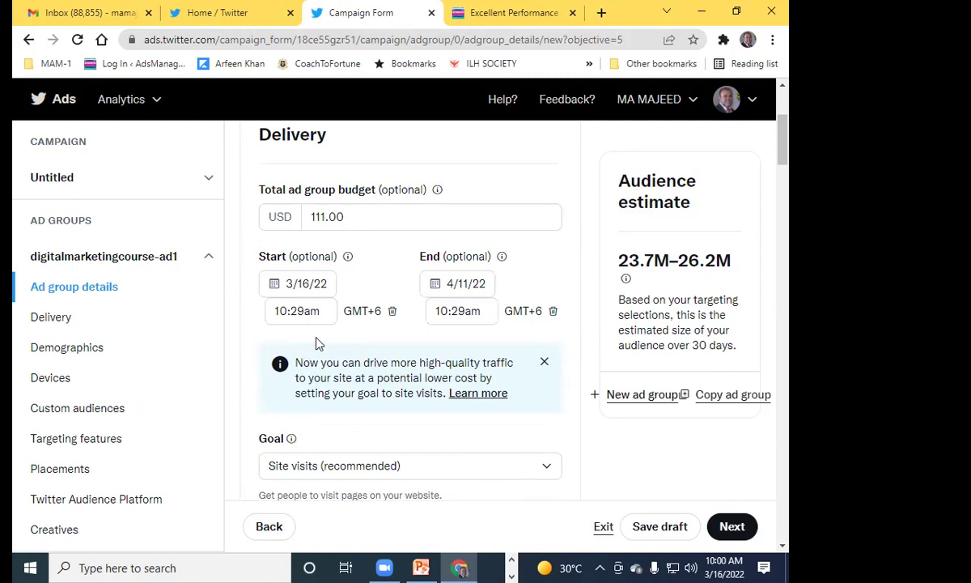
pyautogui.click(451, 290)
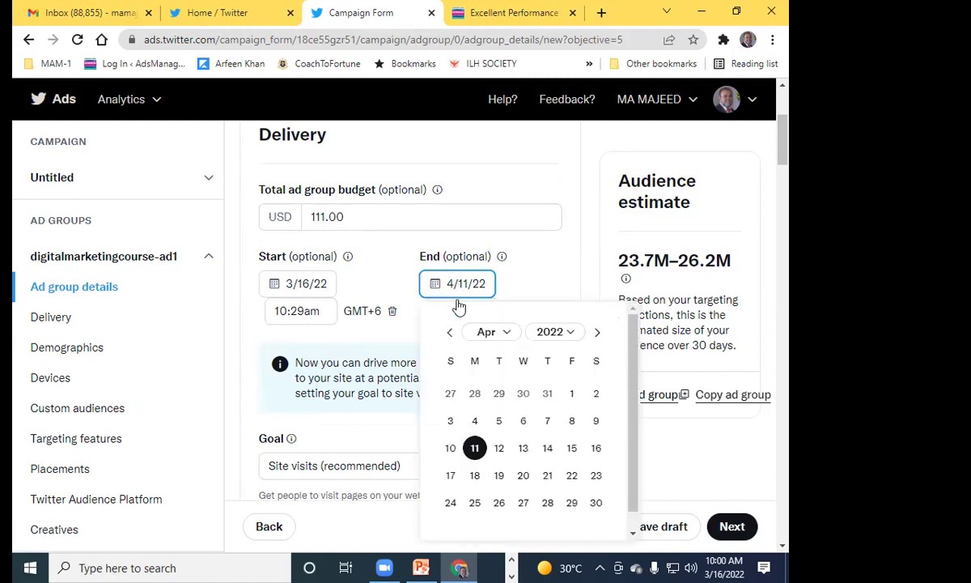
pyautogui.click(450, 422)
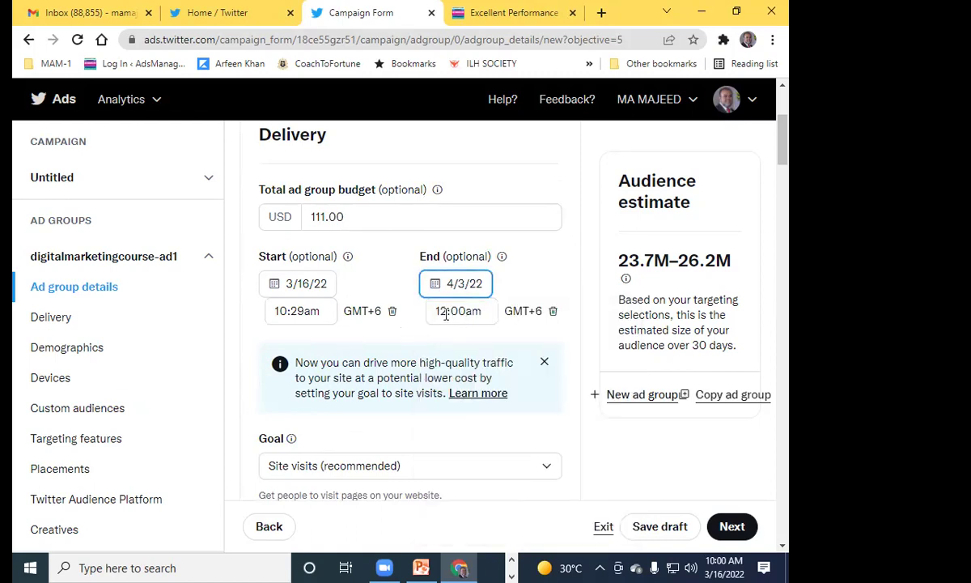
# Set the start time of the ad group's delivery schedule to 11:00am
pyautogui.click(444, 310)
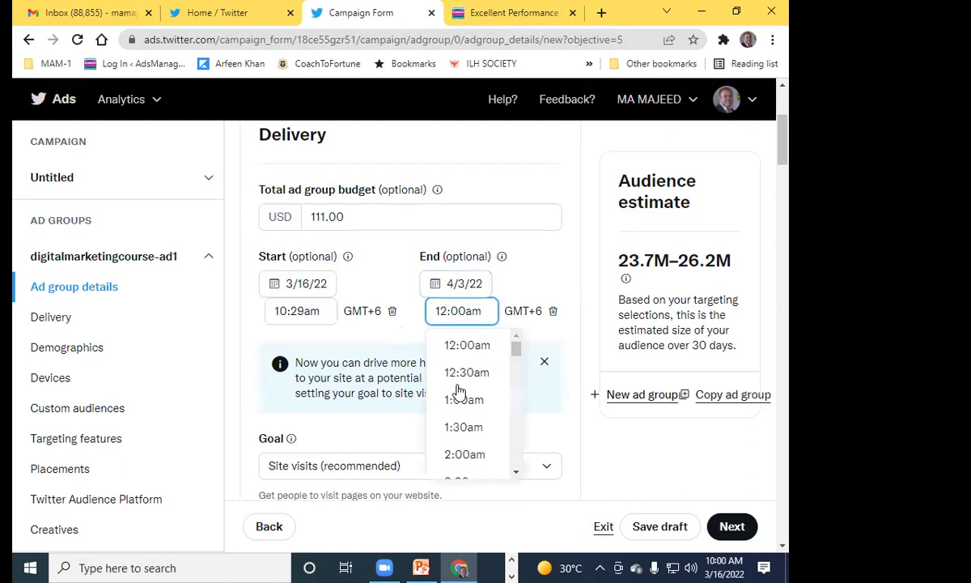
pyautogui.scroll(-1, 457, 392)
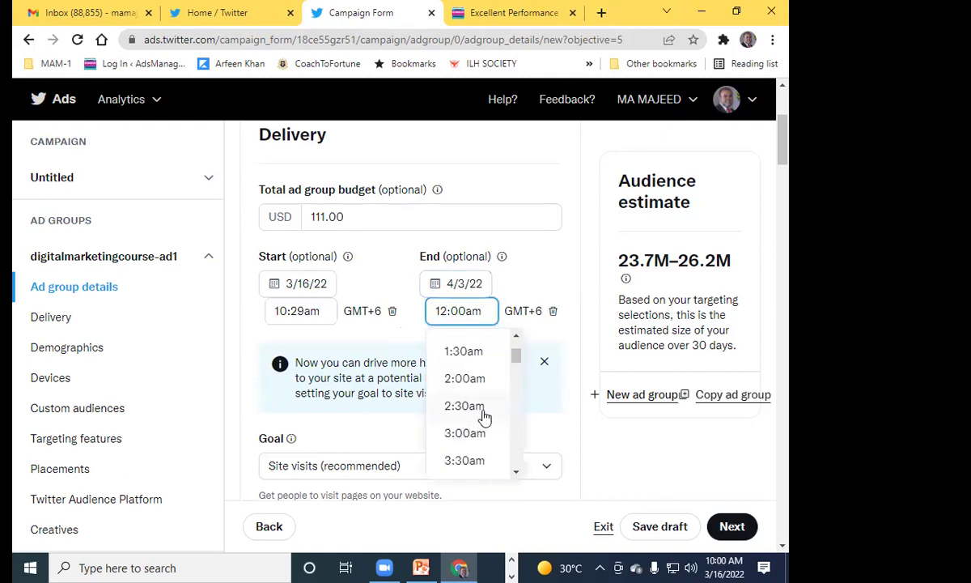
pyautogui.click(313, 316)
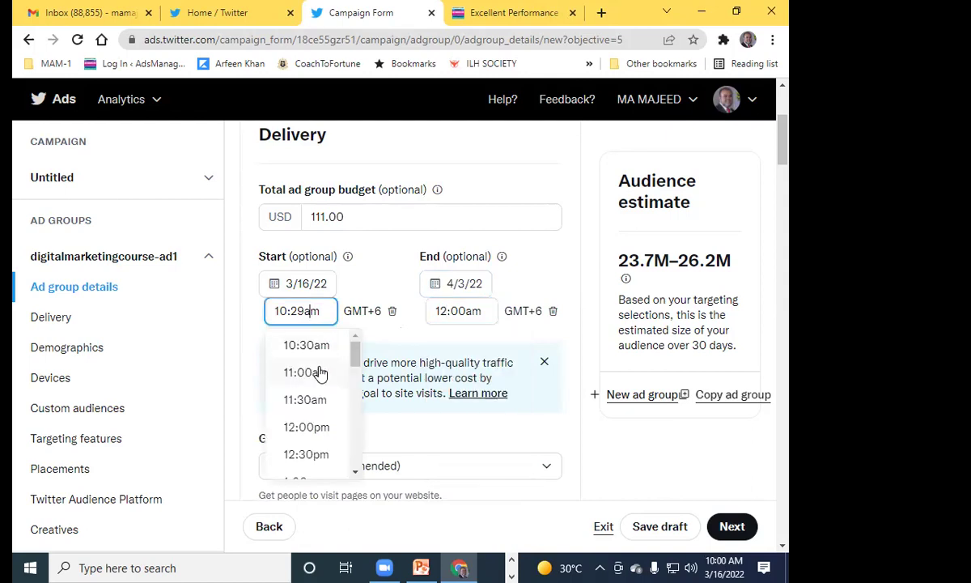
pyautogui.scroll(-1, 321, 374)
pyautogui.scroll(-1, 320, 374)
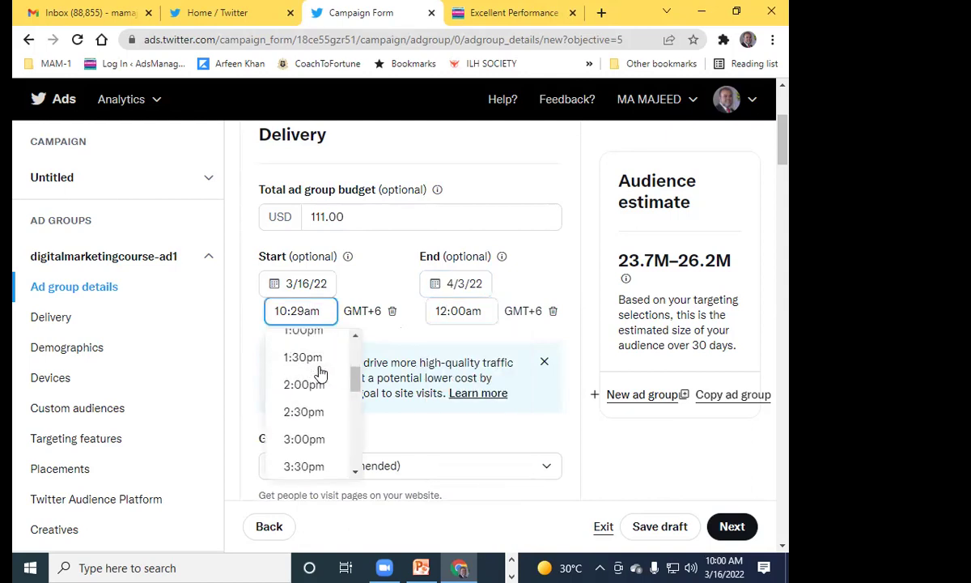
pyautogui.scroll(2, 320, 372)
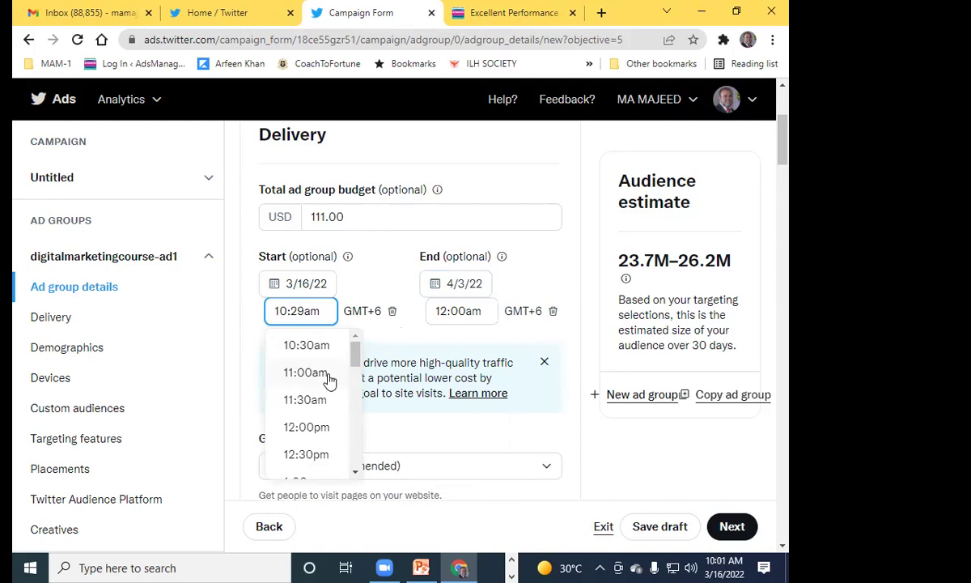
pyautogui.click(328, 374)
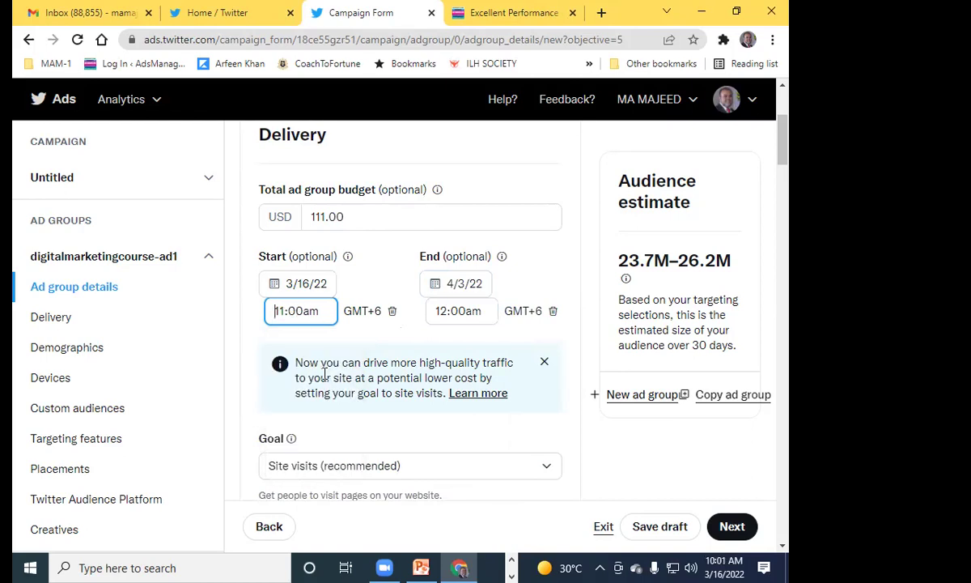
# Set the end time of the ad group's delivery schedule to 1:00pm
pyautogui.click(478, 311)
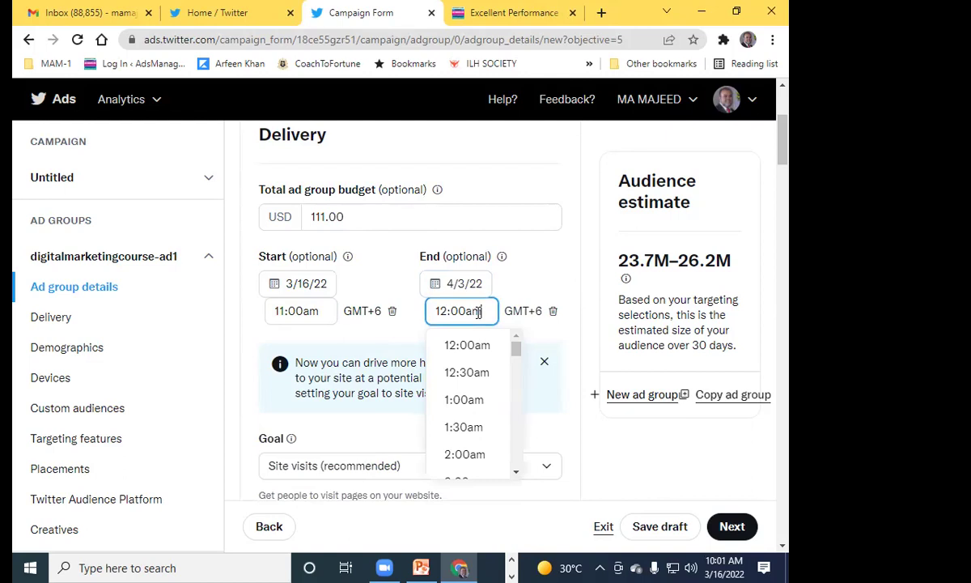
pyautogui.scroll(-2, 496, 382)
pyautogui.scroll(-3, 497, 381)
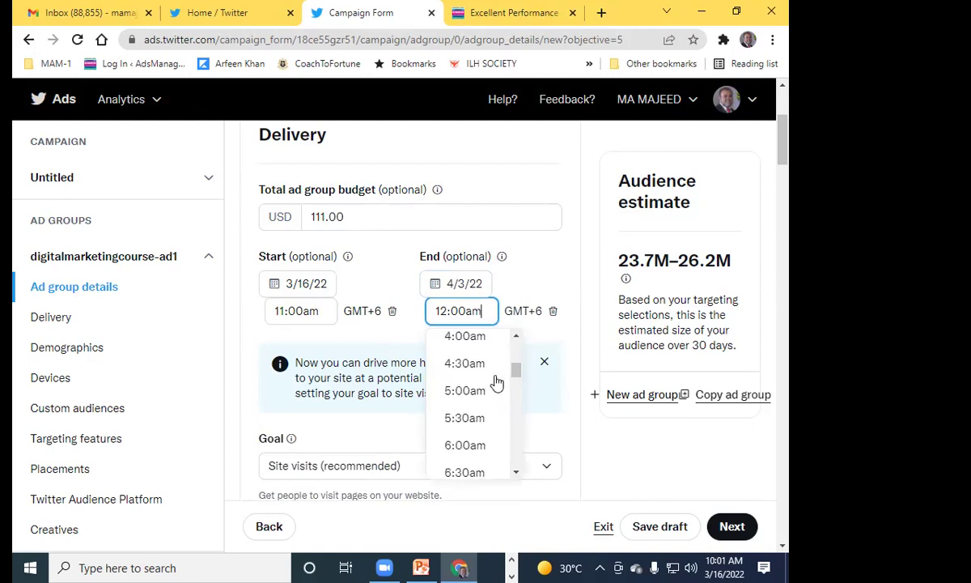
pyautogui.scroll(-1, 497, 381)
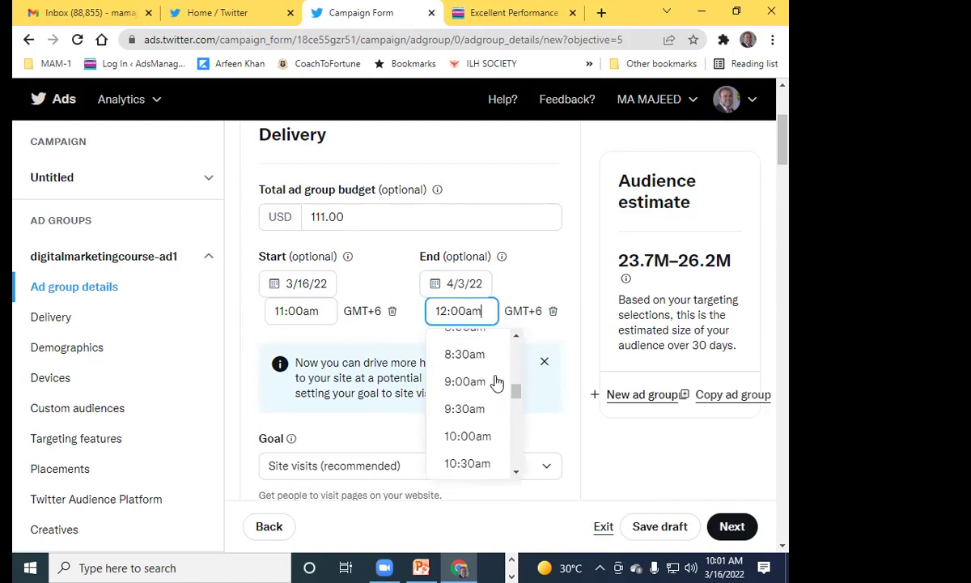
pyautogui.scroll(-2, 496, 381)
pyautogui.click(468, 448)
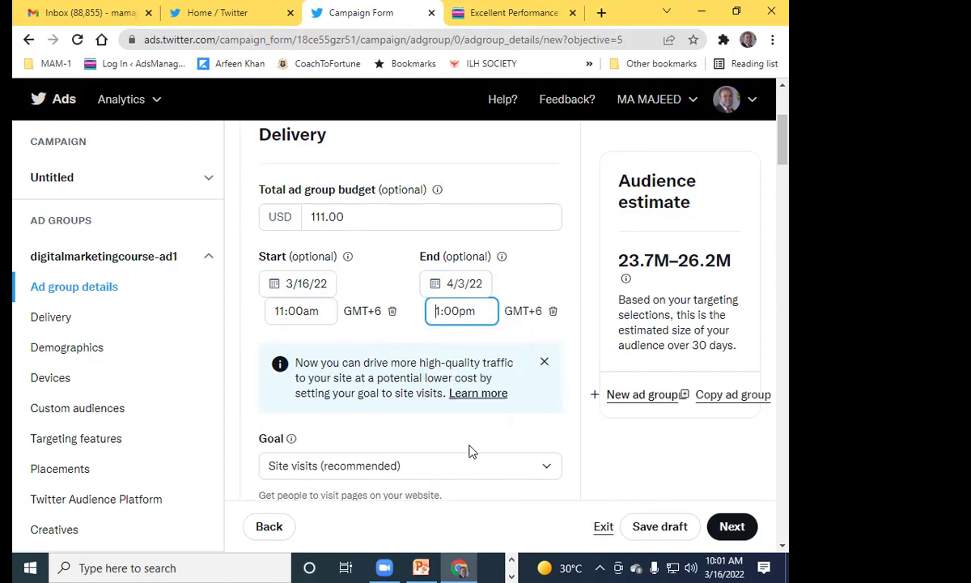
# Reselect April 3, 2022 as the end date of the ad group's schedule
pyautogui.click(451, 288)
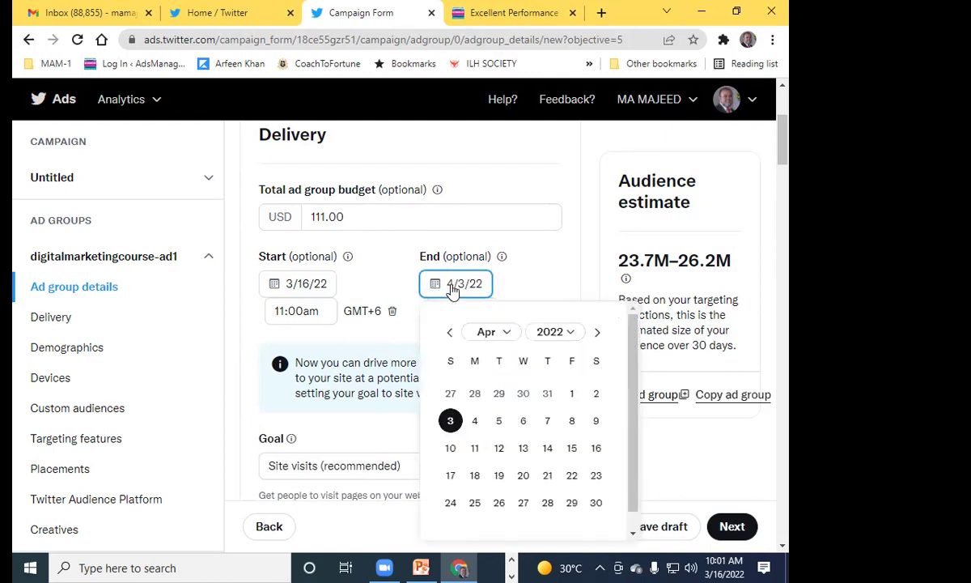
pyautogui.click(449, 421)
pyautogui.click(448, 288)
pyautogui.click(449, 288)
pyautogui.click(596, 285)
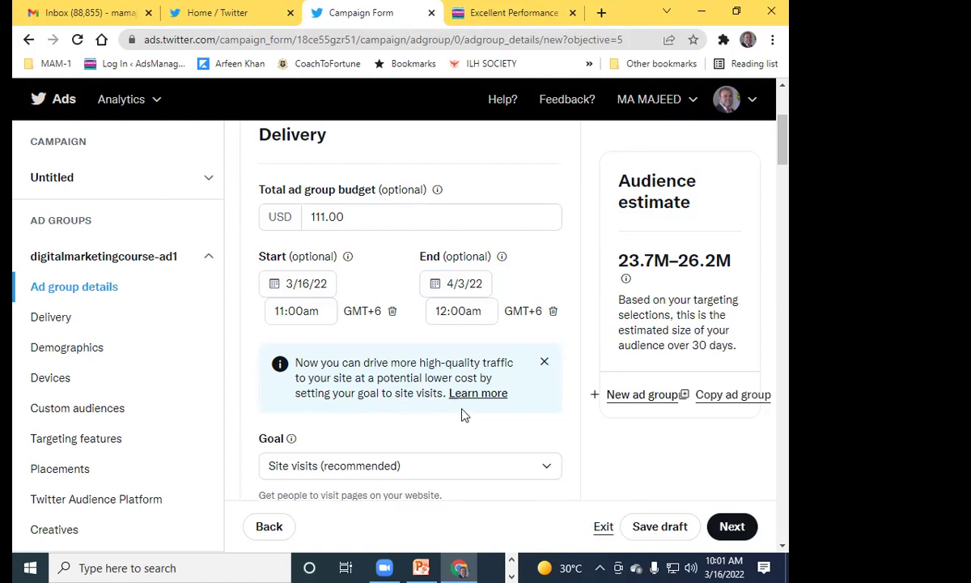
# Open the help page about the site visits goal, accept its cookies, skim the website traffic campaign information and close it
pyautogui.scroll(-1, 464, 413)
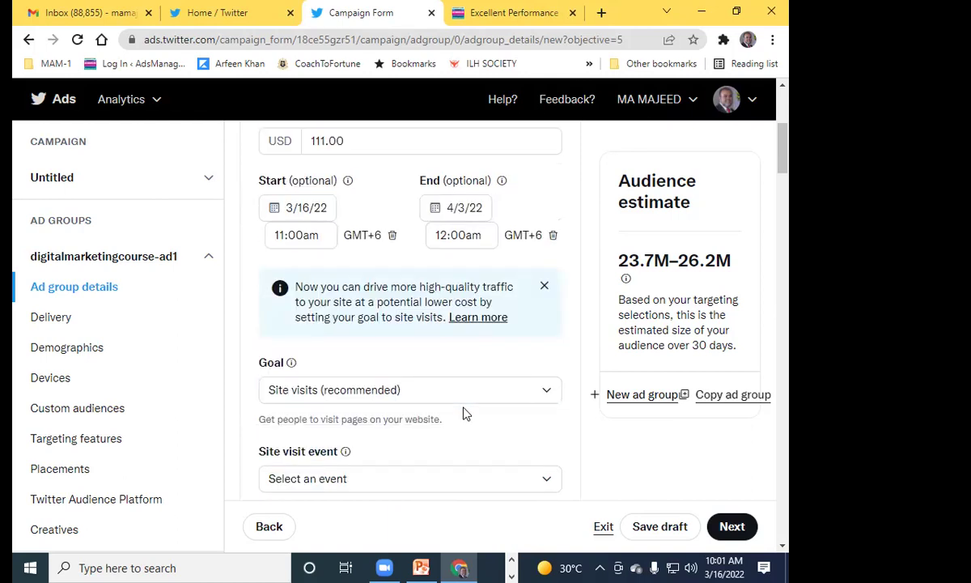
pyautogui.click(485, 327)
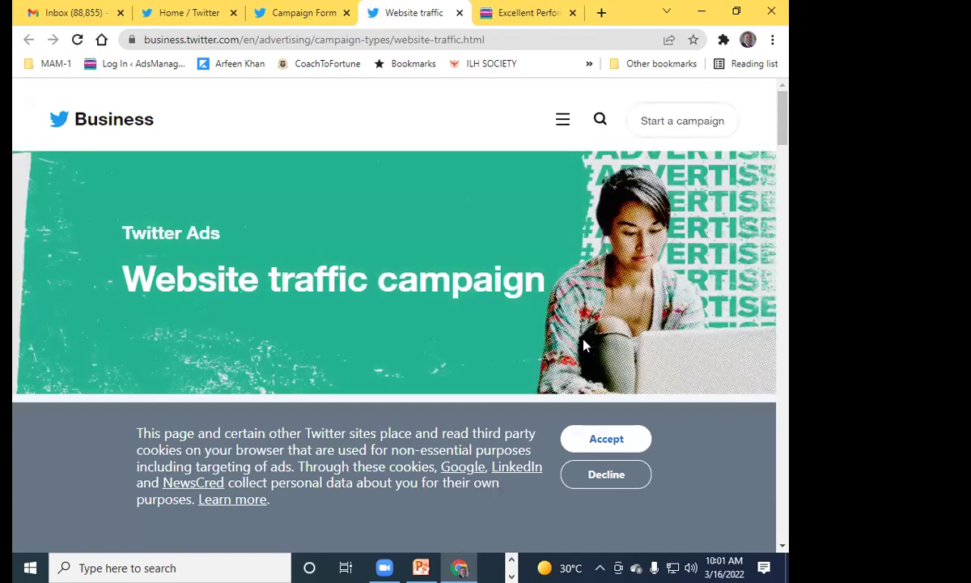
pyautogui.click(617, 441)
pyautogui.scroll(-6, 569, 458)
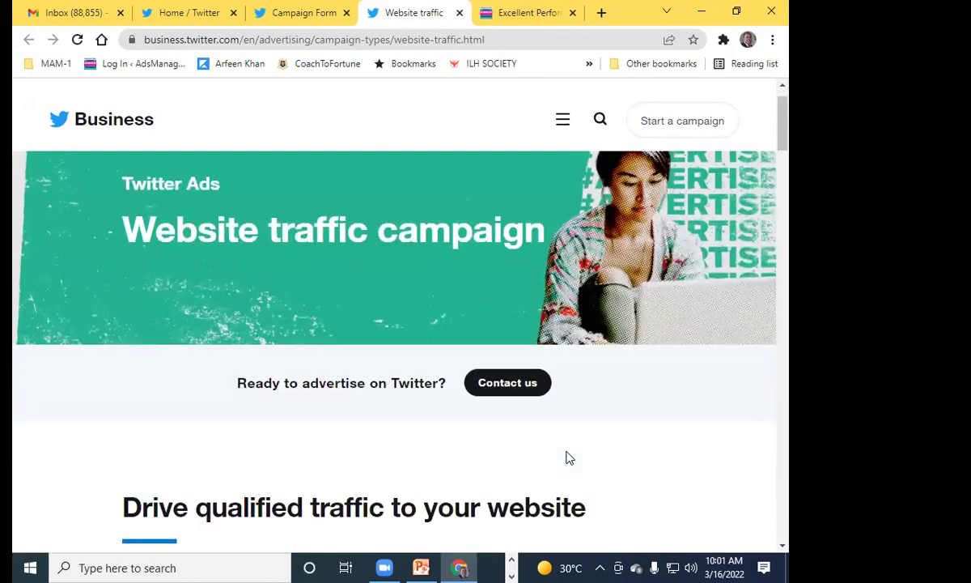
pyautogui.scroll(4, 420, 444)
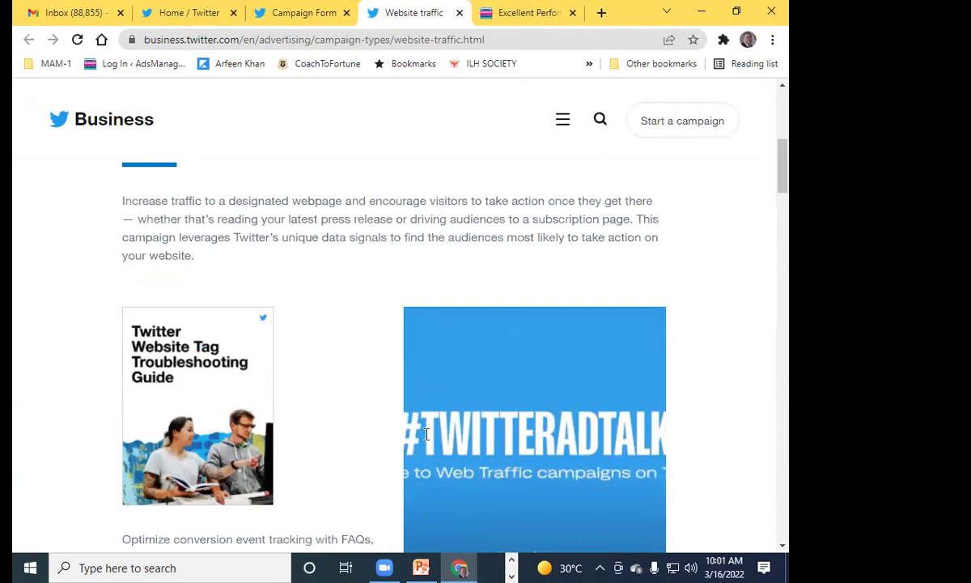
pyautogui.click(459, 12)
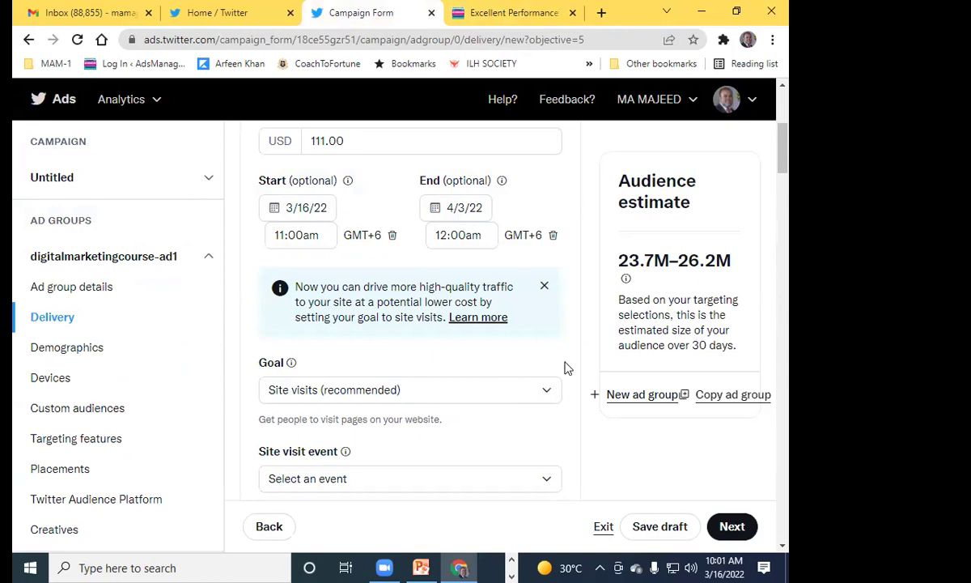
# Examine the delivery options for the site visit event, bid strategy and payment basis
pyautogui.scroll(-2, 486, 332)
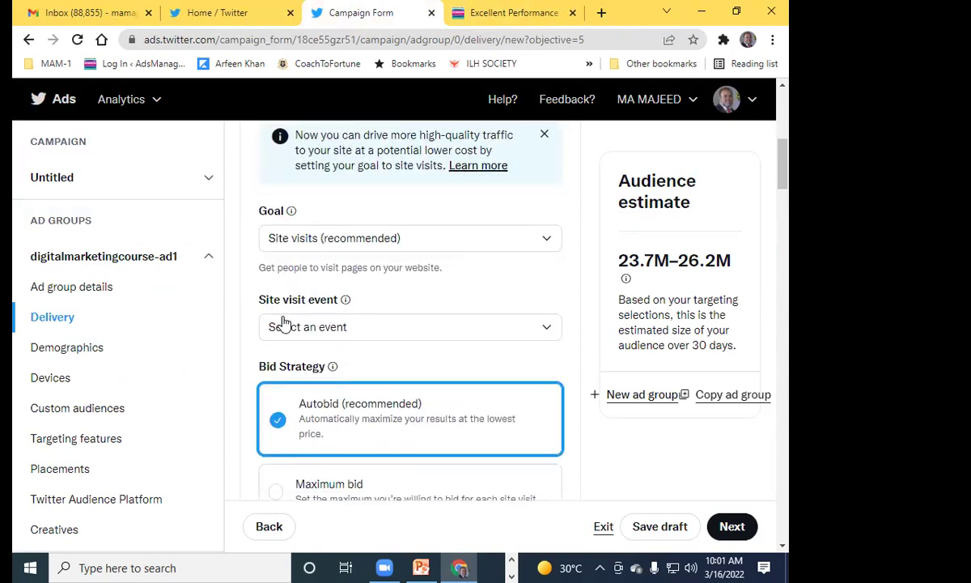
pyautogui.click(549, 337)
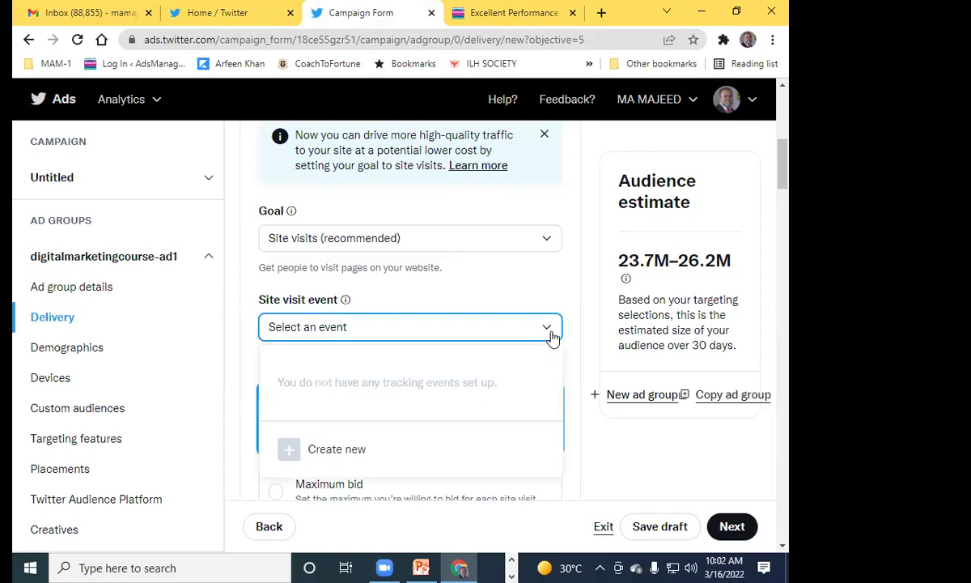
pyautogui.click(559, 332)
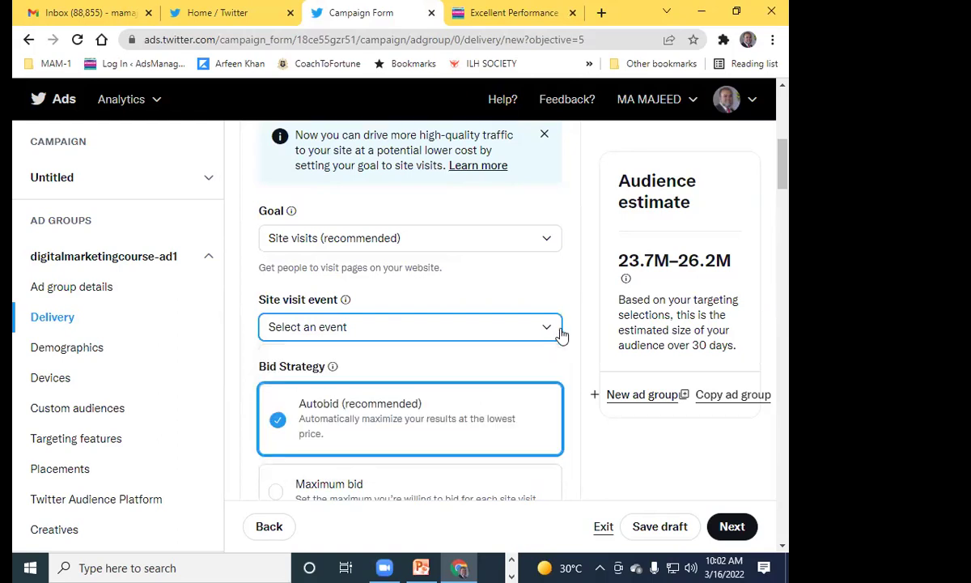
pyautogui.click(385, 387)
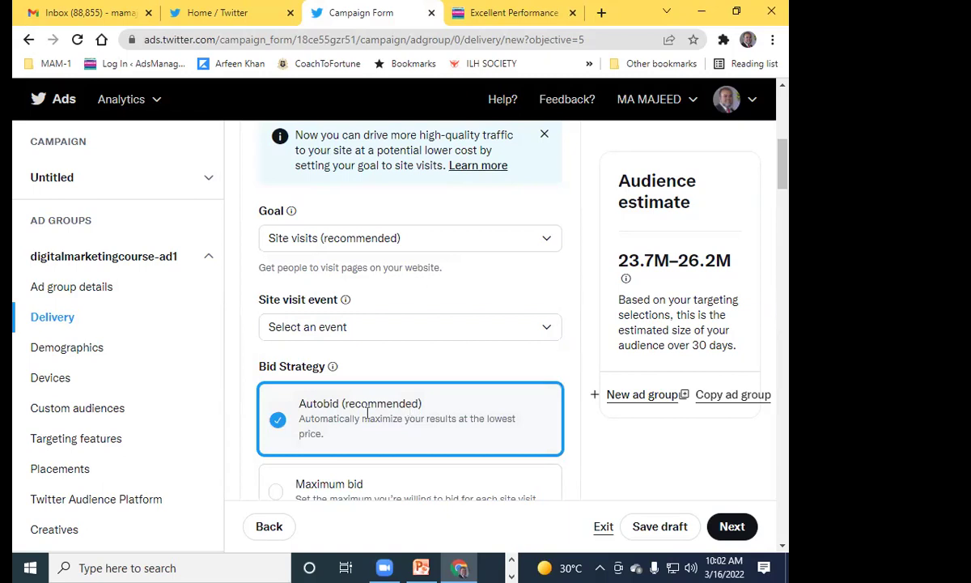
pyautogui.scroll(-4, 421, 352)
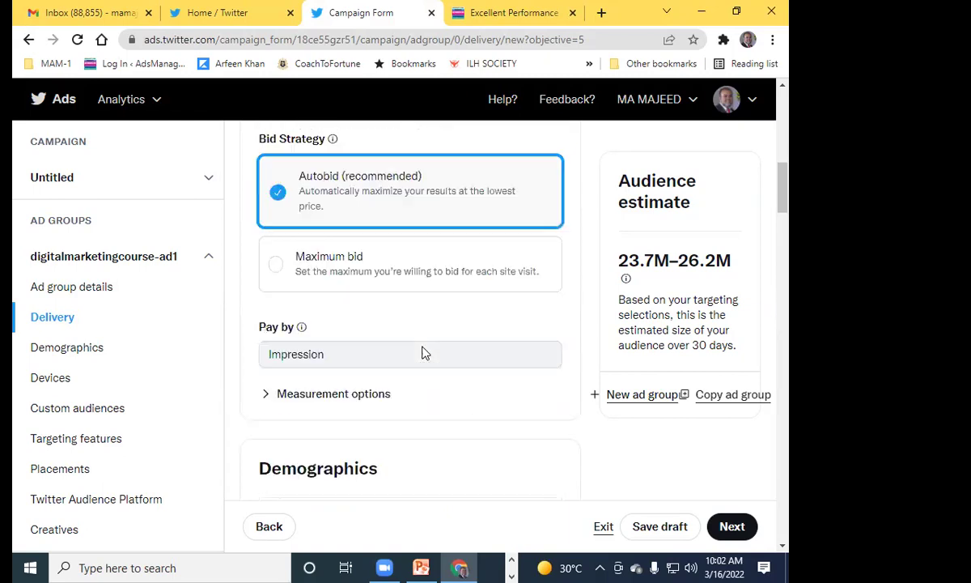
pyautogui.click(394, 354)
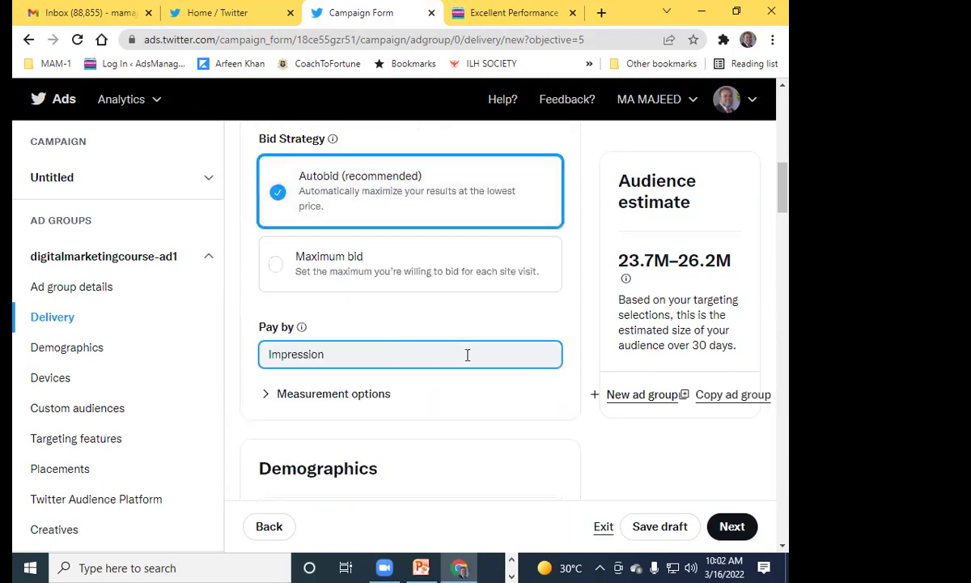
# Add English (en) as a targeted language in the ad group's demographics
pyautogui.scroll(-3, 466, 353)
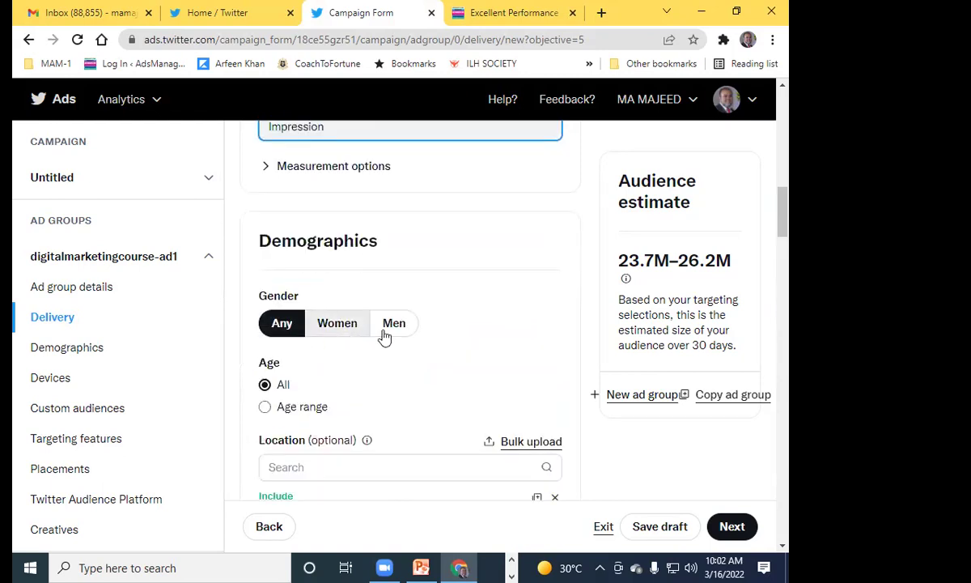
pyautogui.scroll(-2, 505, 339)
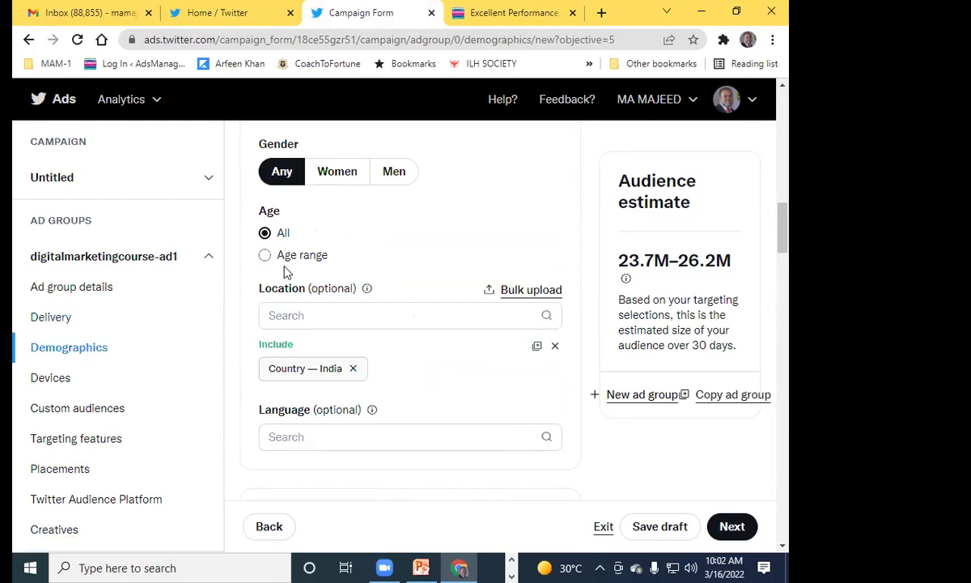
pyautogui.scroll(-1, 353, 241)
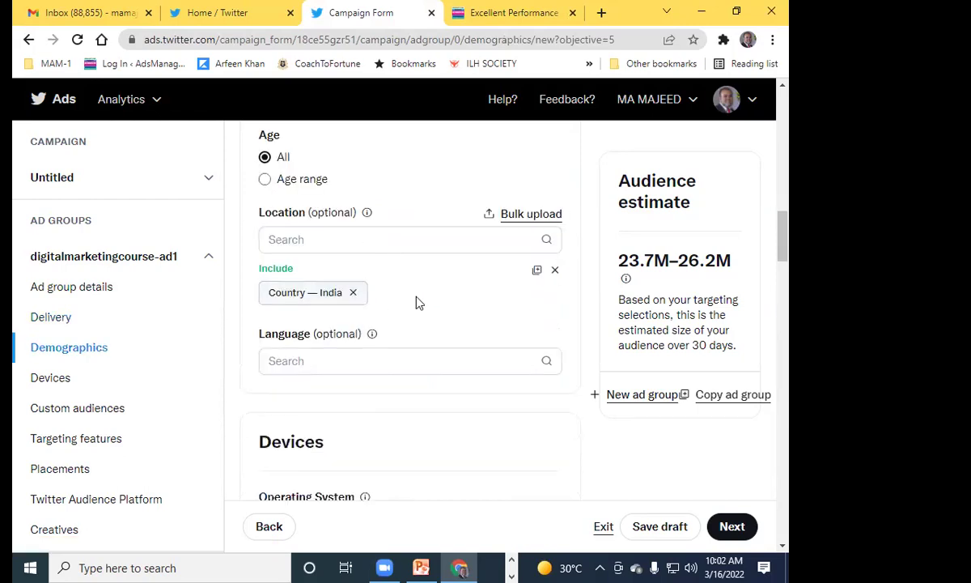
pyautogui.click(438, 366)
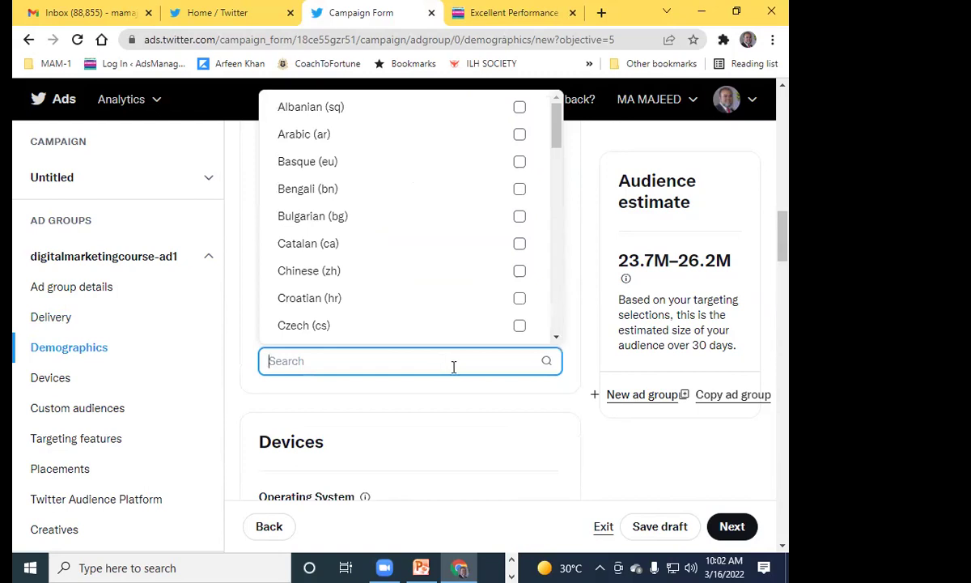
pyautogui.write('eng')
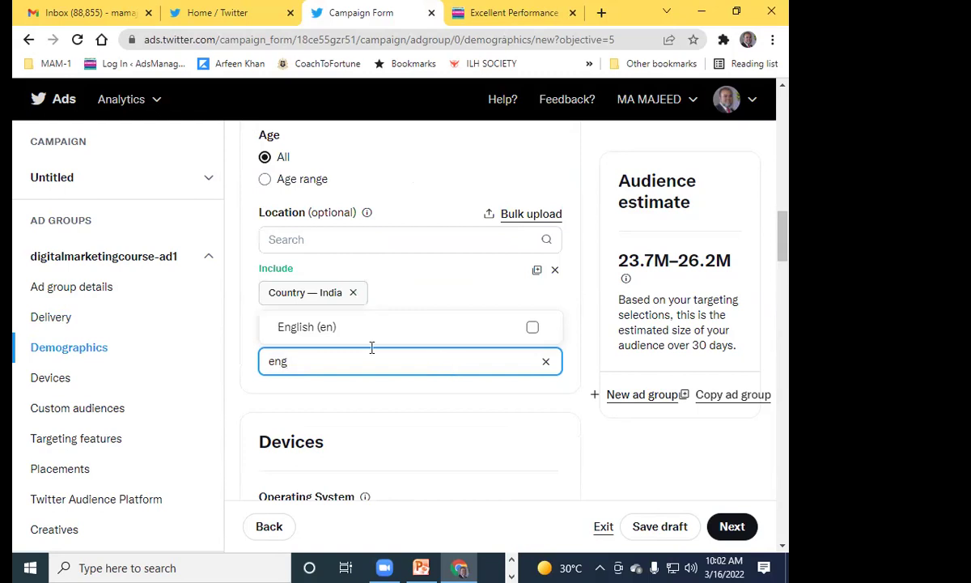
pyautogui.click(305, 328)
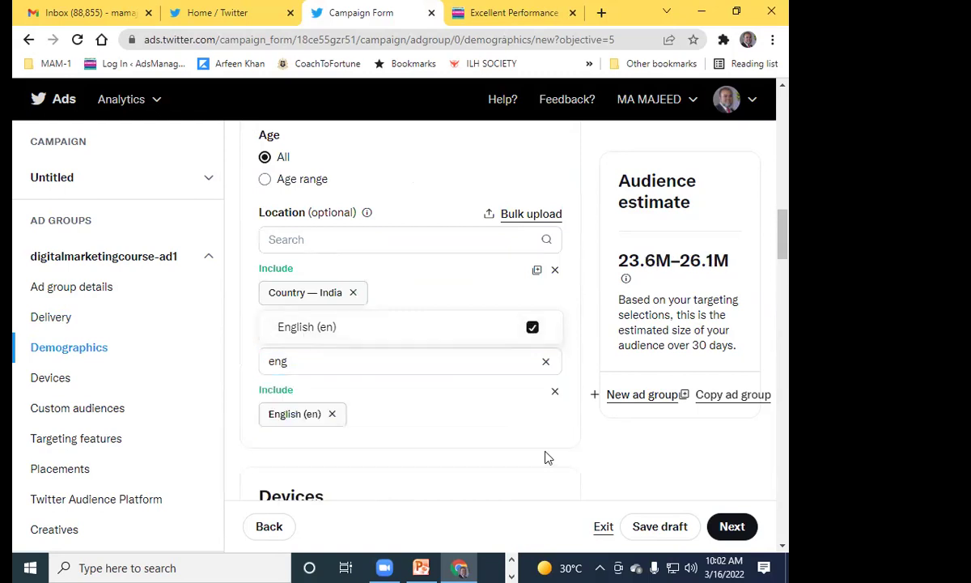
# Remove and re-add the English (en) language targeting and continue to the campaign review
pyautogui.click(333, 415)
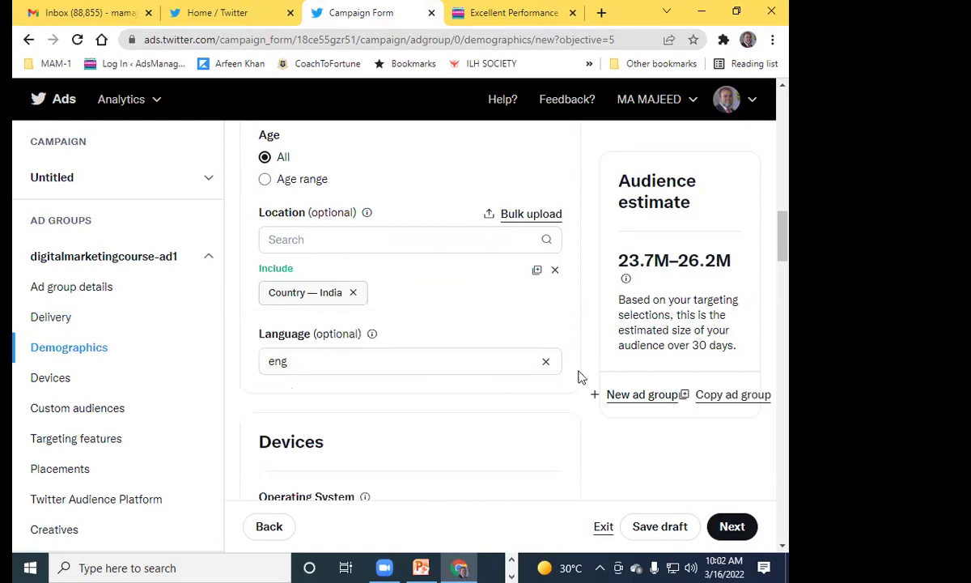
pyautogui.click(511, 369)
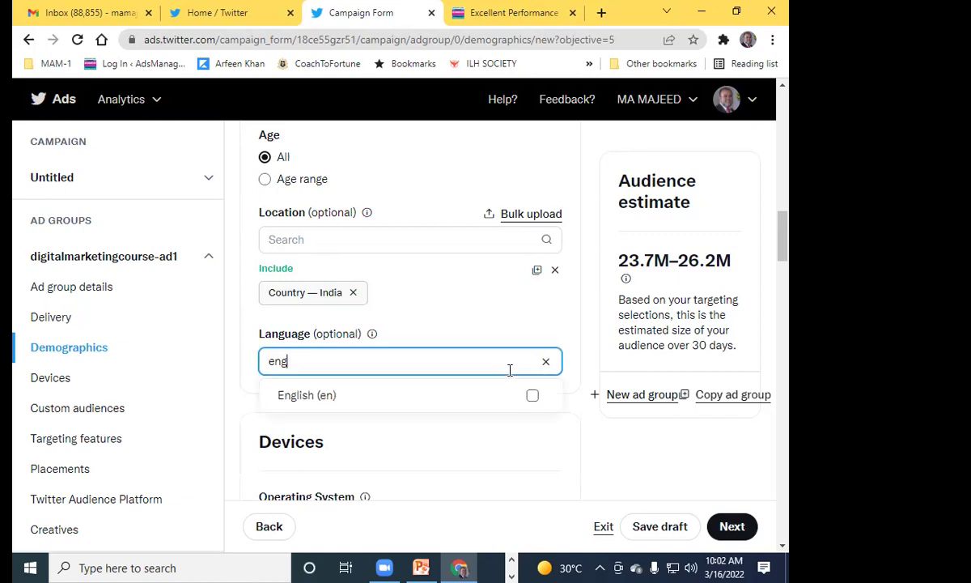
pyautogui.click(359, 398)
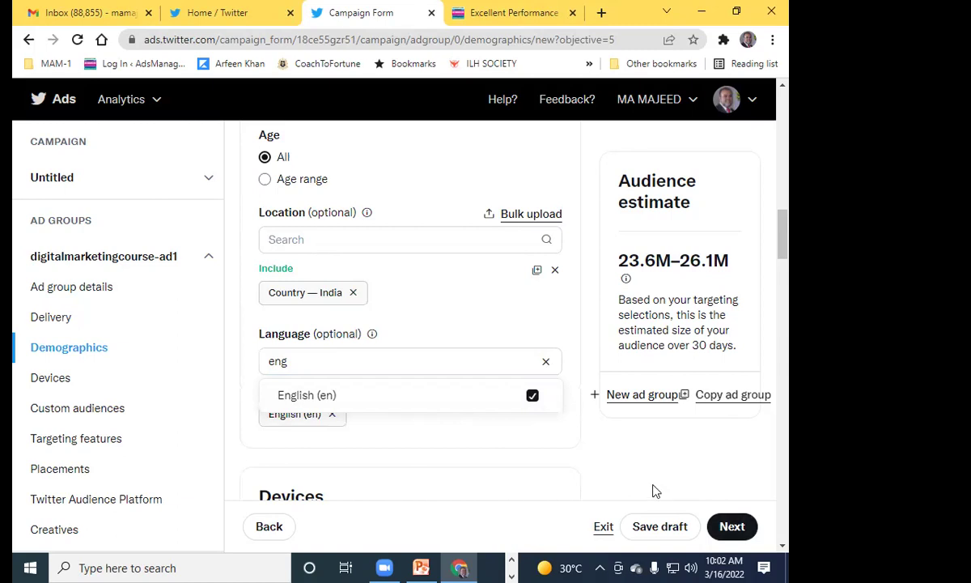
pyautogui.click(743, 528)
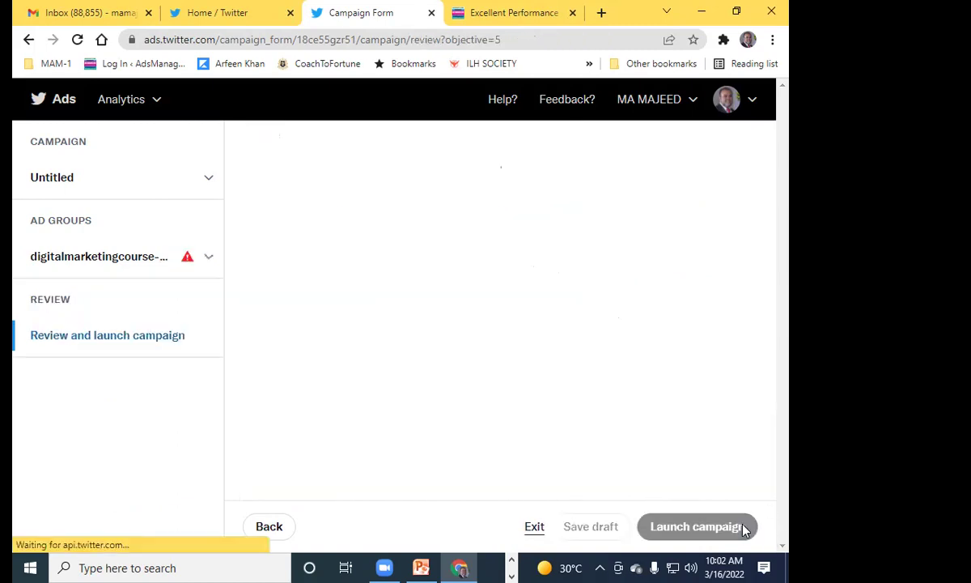